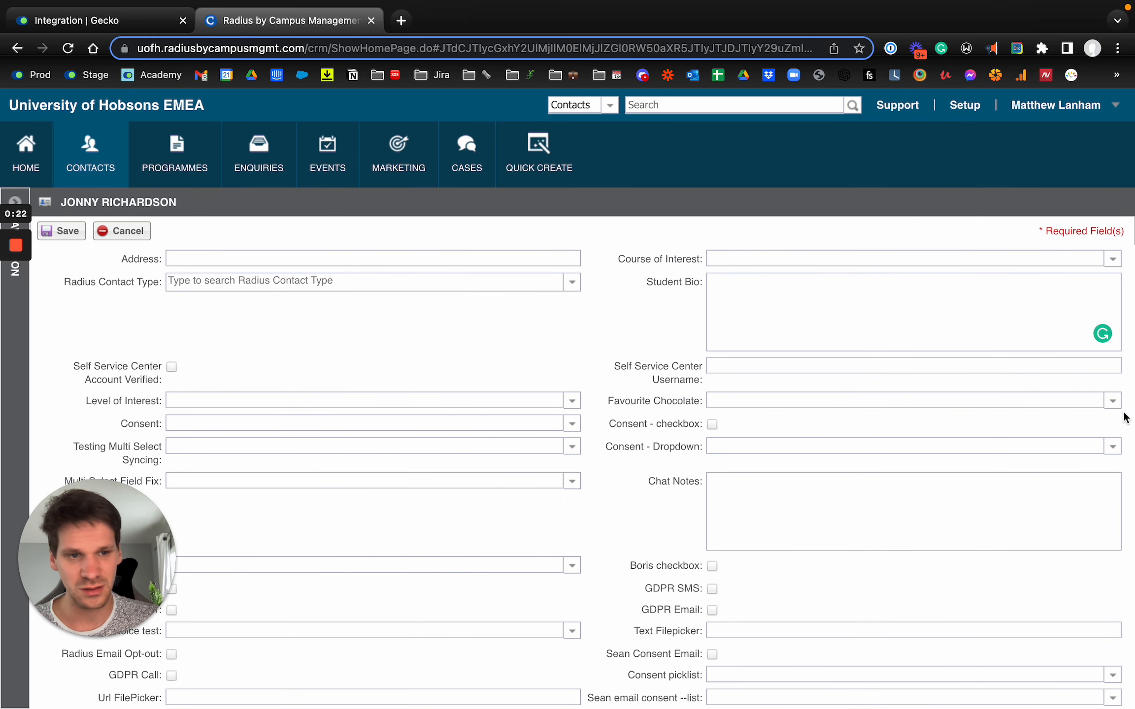
# Review the available options of the Favourite Chocolate and Level of Interest fields in the contact record
pyautogui.click(1109, 401)
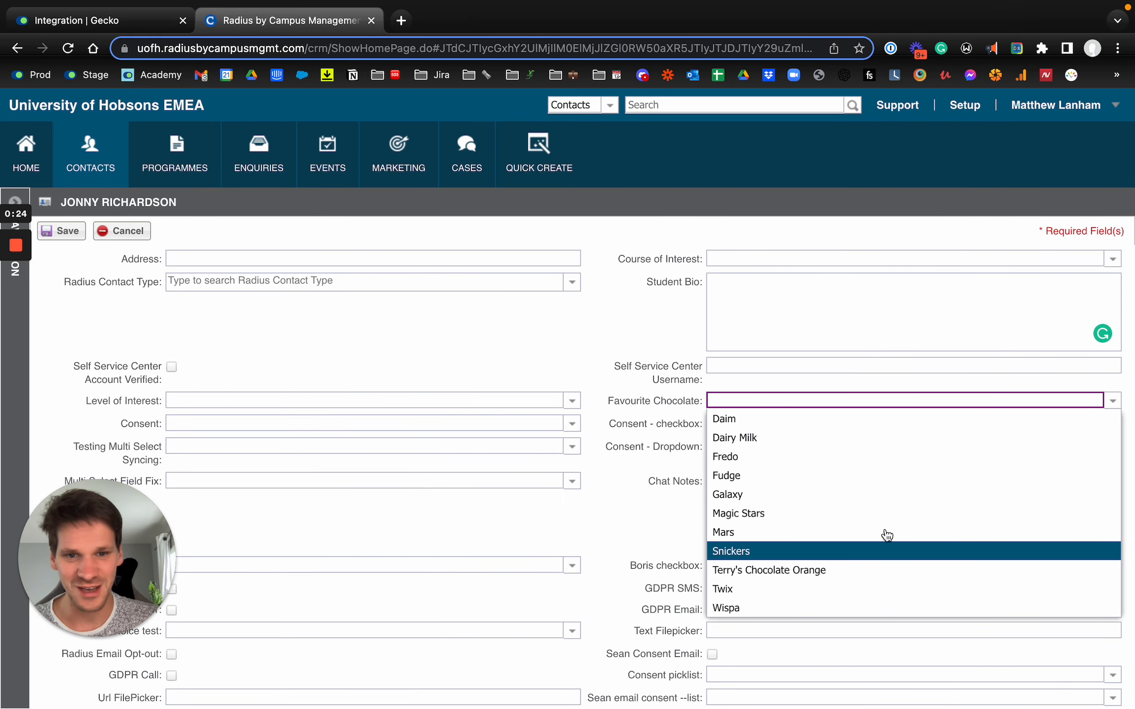
pyautogui.press('Down')
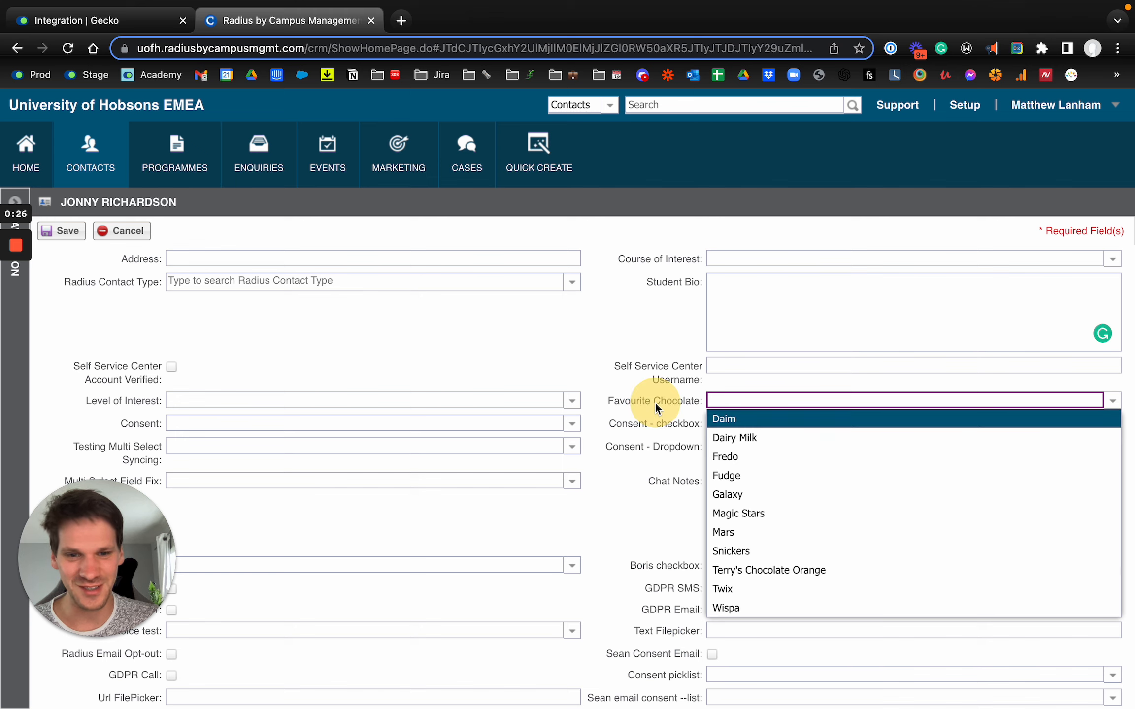
pyautogui.click(612, 501)
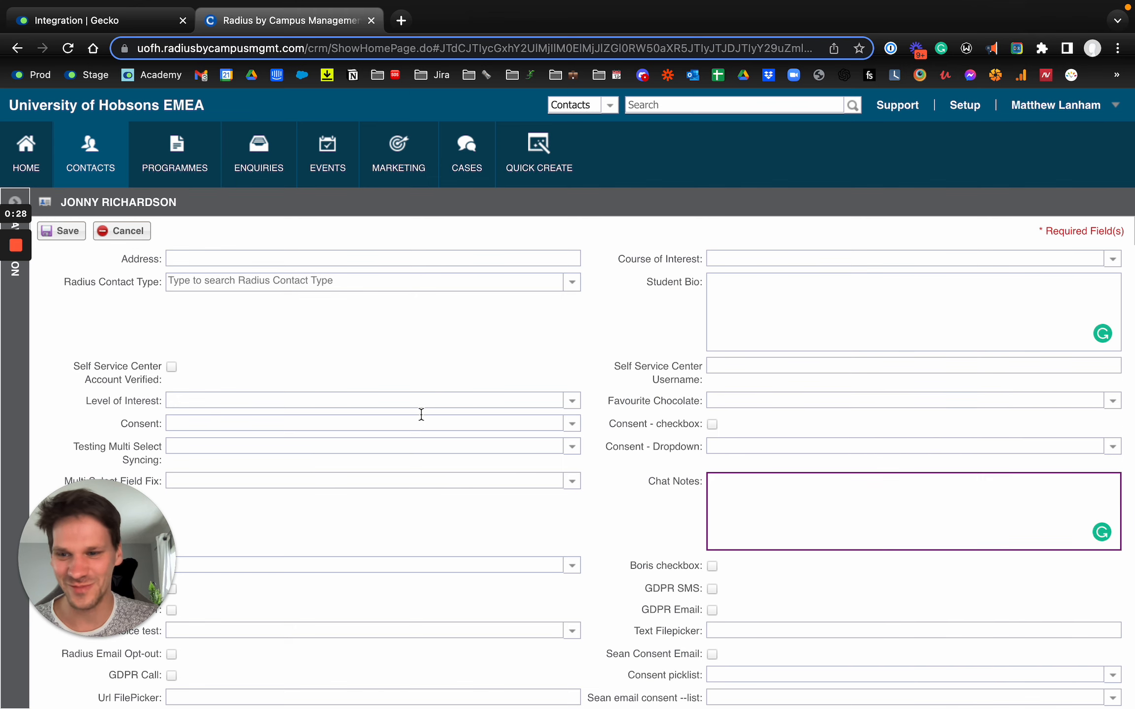
pyautogui.click(573, 401)
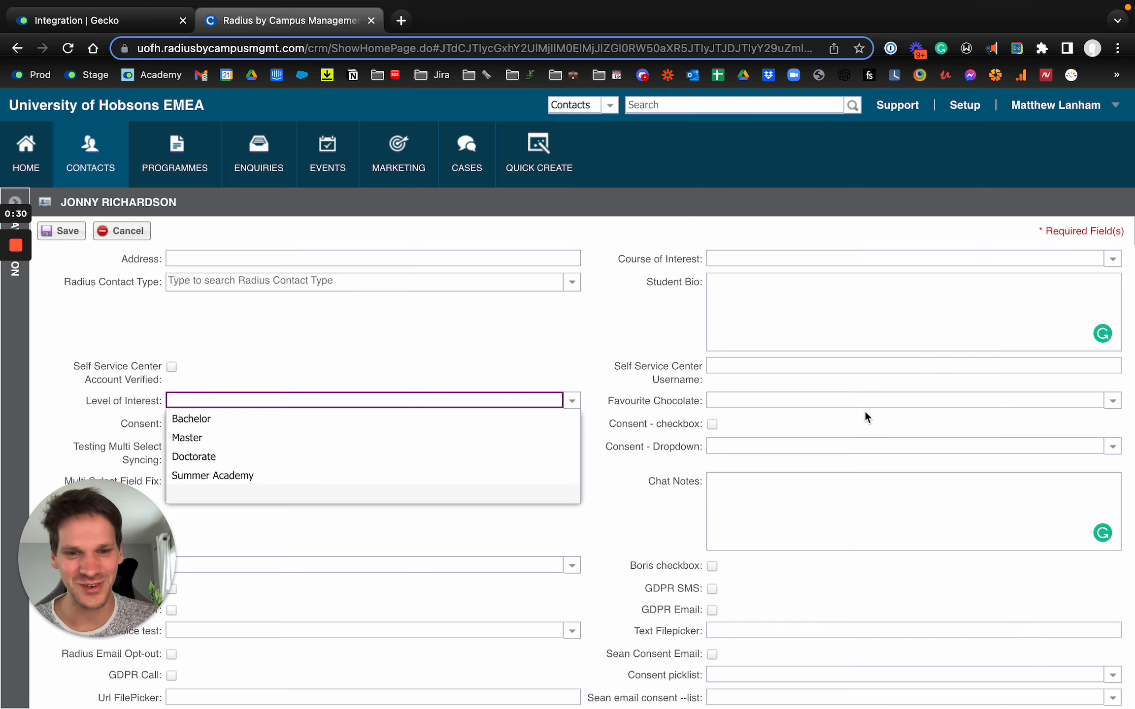
pyautogui.scroll(3, 865, 410)
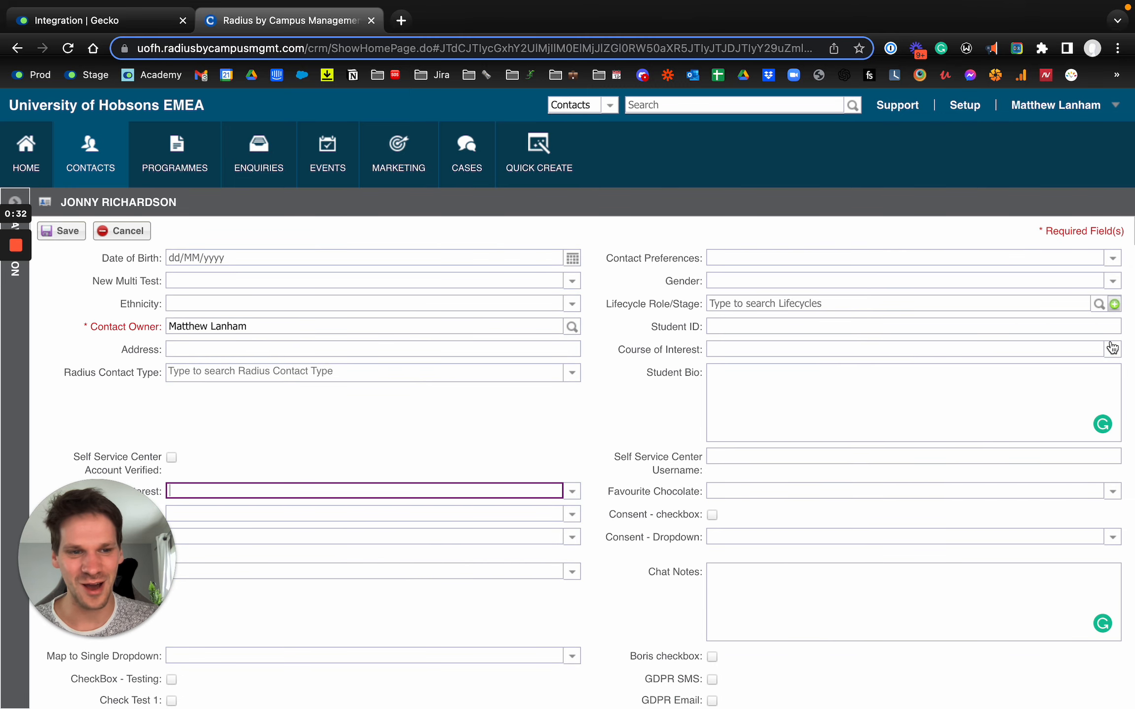
pyautogui.scroll(-3, 613, 522)
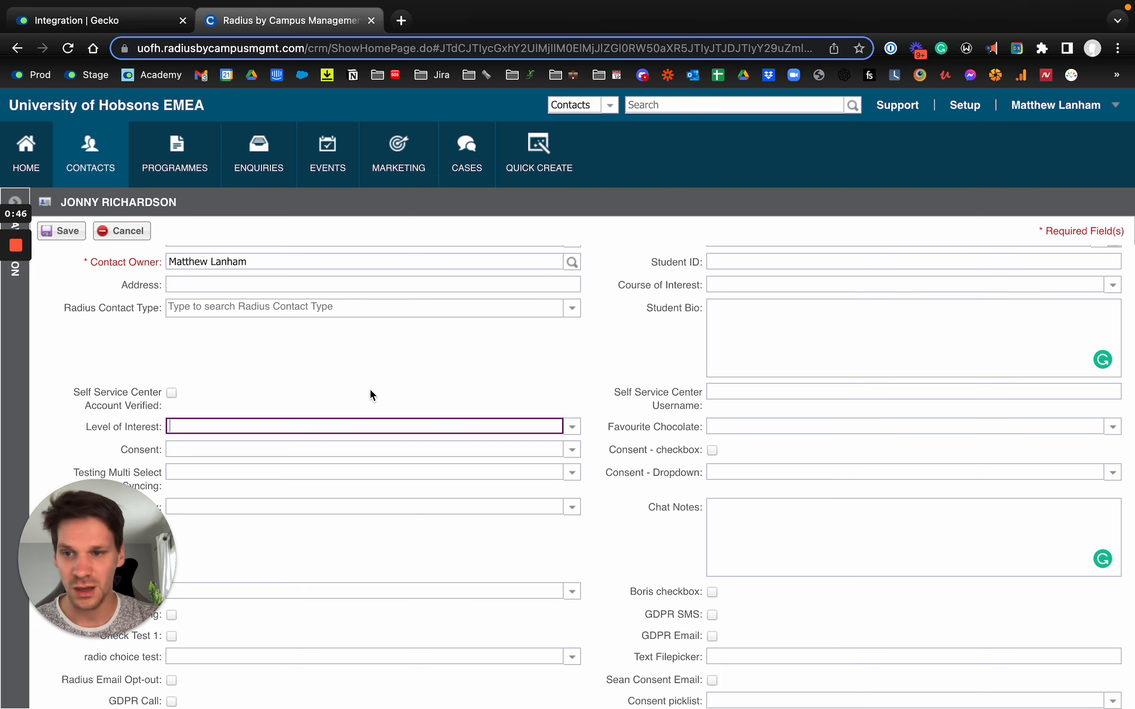
# Switch to Gecko's Radius integration fields and start a new Contacts attribute, choosing Level of Interest
pyautogui.click(79, 25)
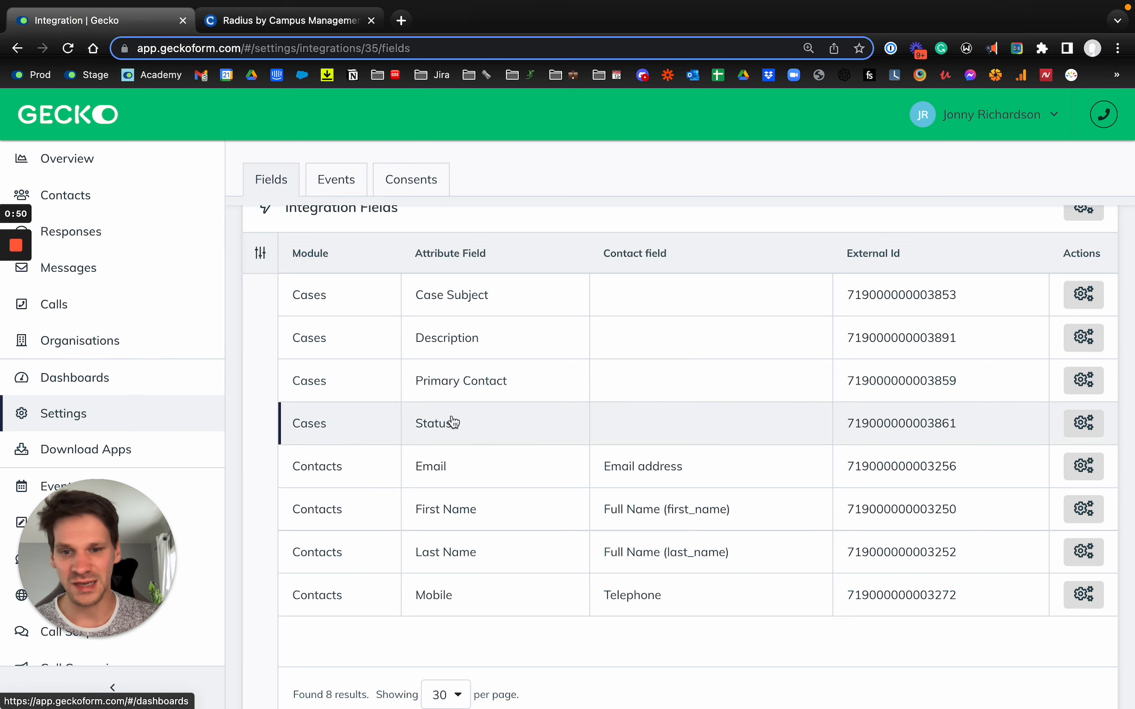
pyautogui.scroll(-1, 450, 424)
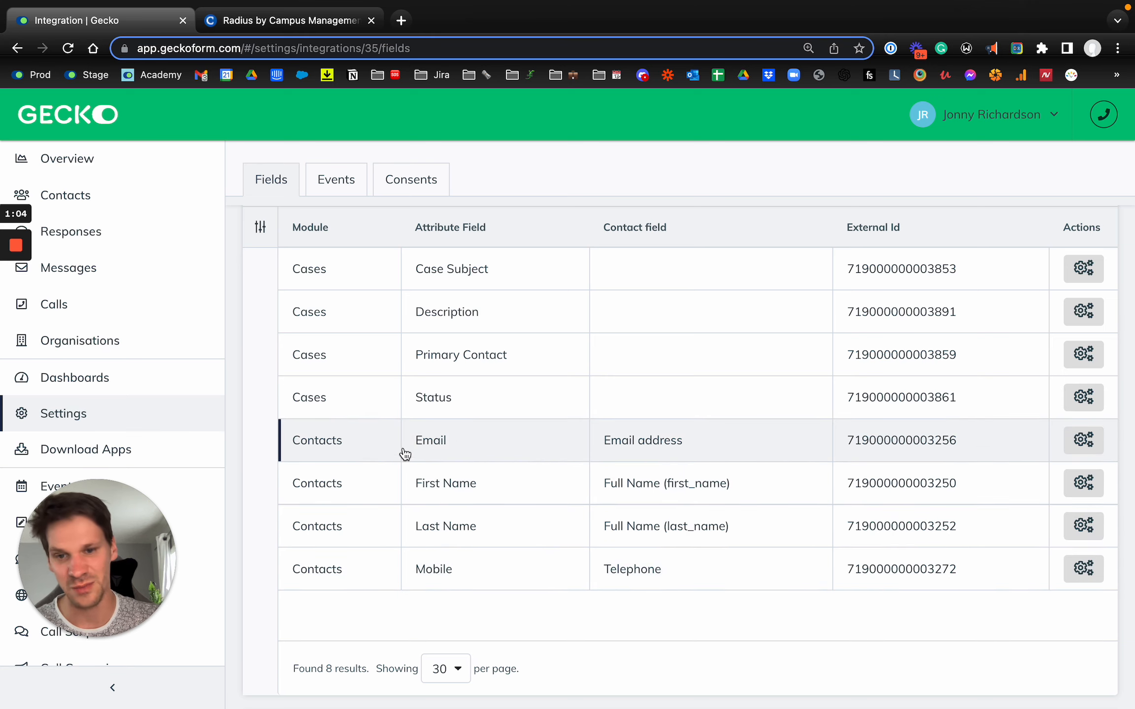
pyautogui.scroll(5, 719, 309)
pyautogui.click(1034, 175)
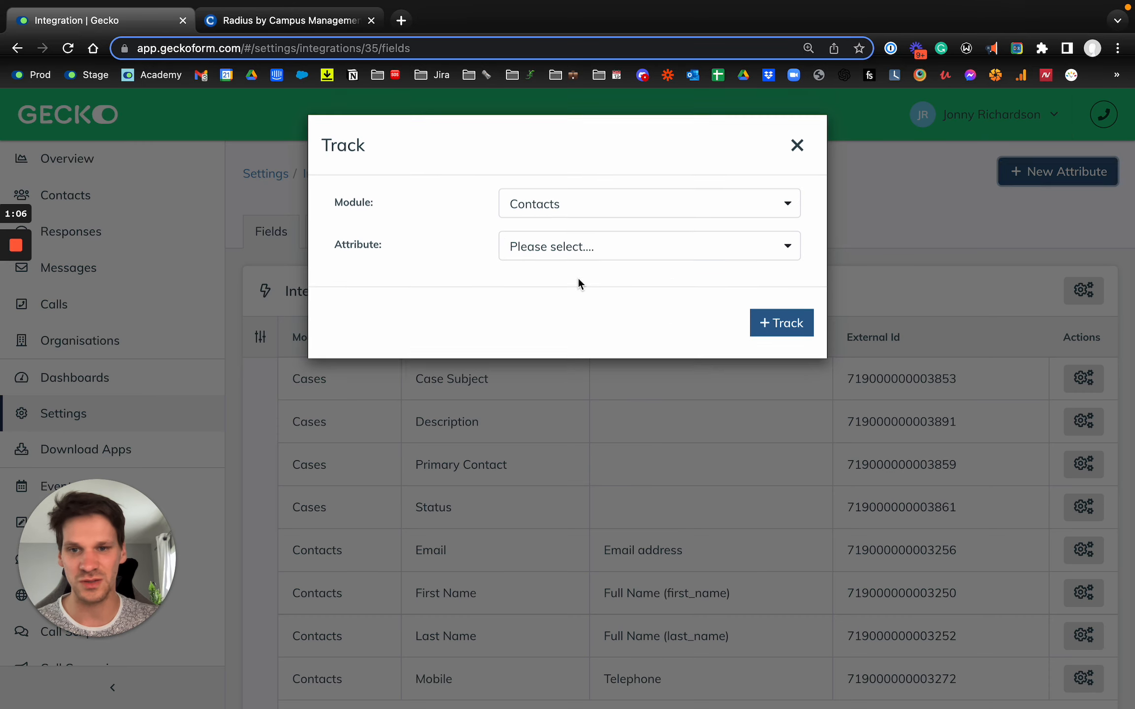
pyautogui.click(568, 246)
pyautogui.write('Level')
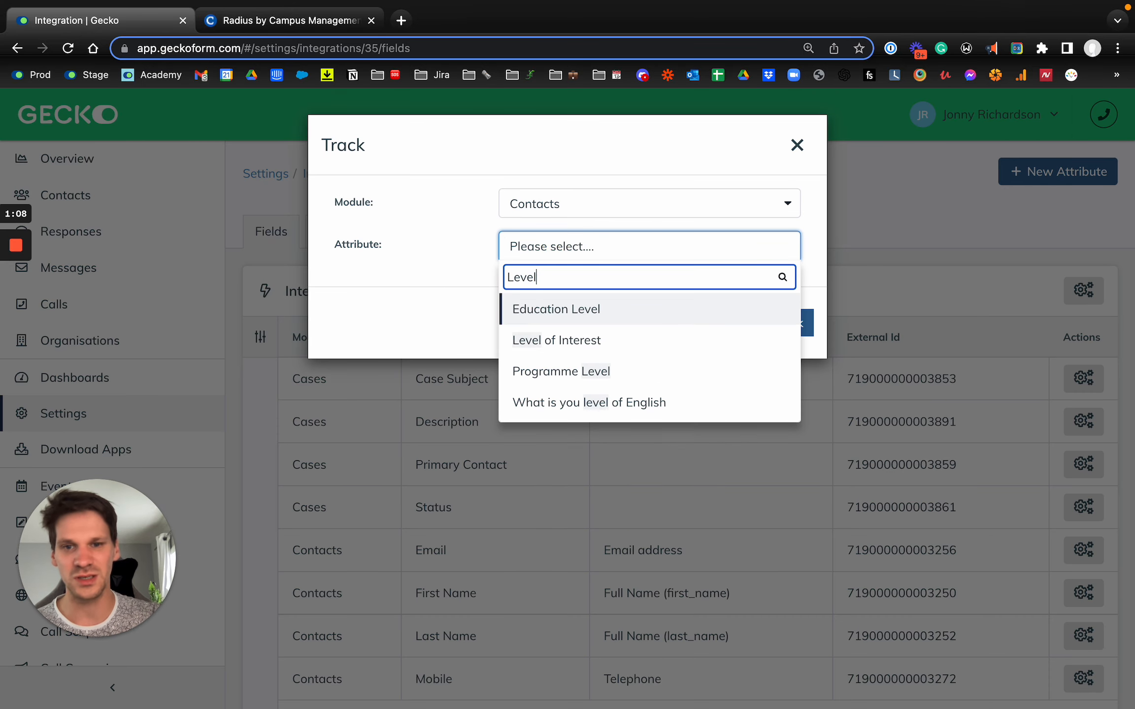
pyautogui.click(556, 345)
# Track Level of Interest as a newly created Dropdown (single choice) contact field with its option list imported
pyautogui.click(579, 328)
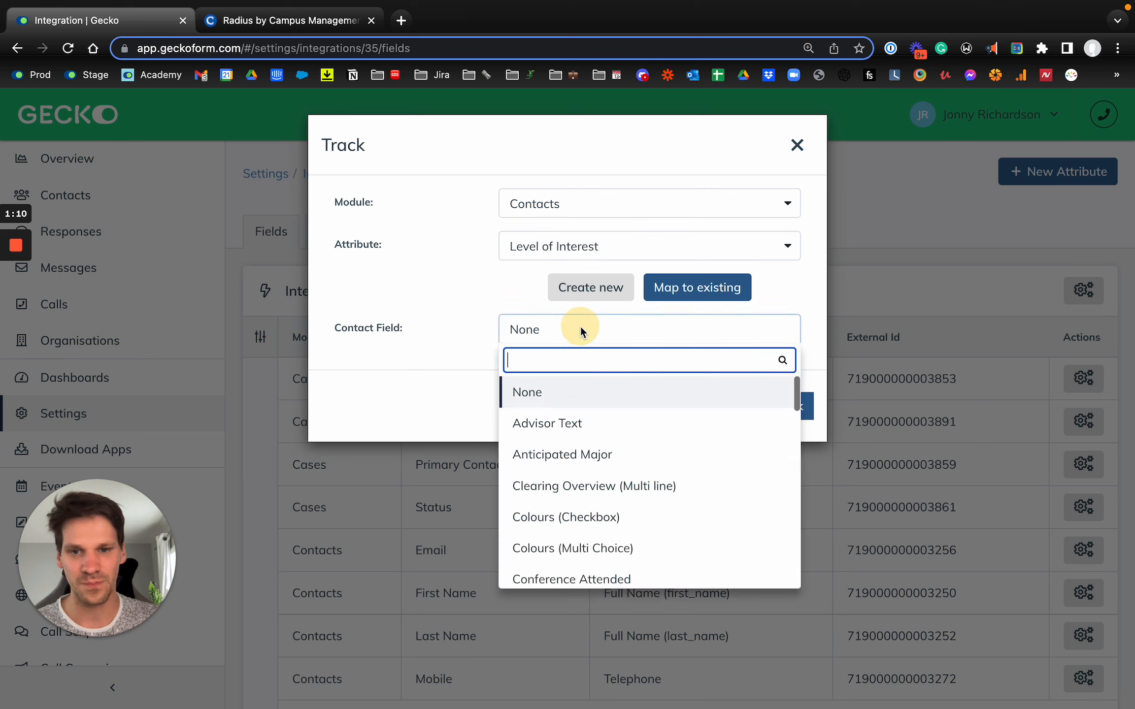
pyautogui.click(584, 289)
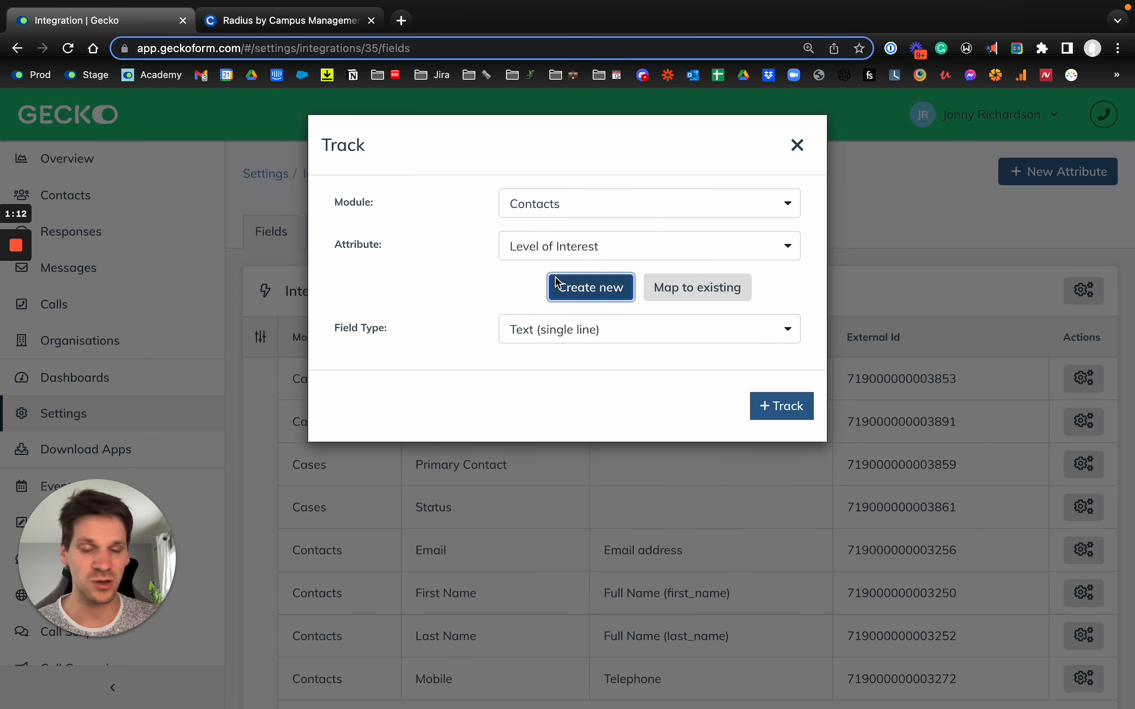
pyautogui.click(569, 331)
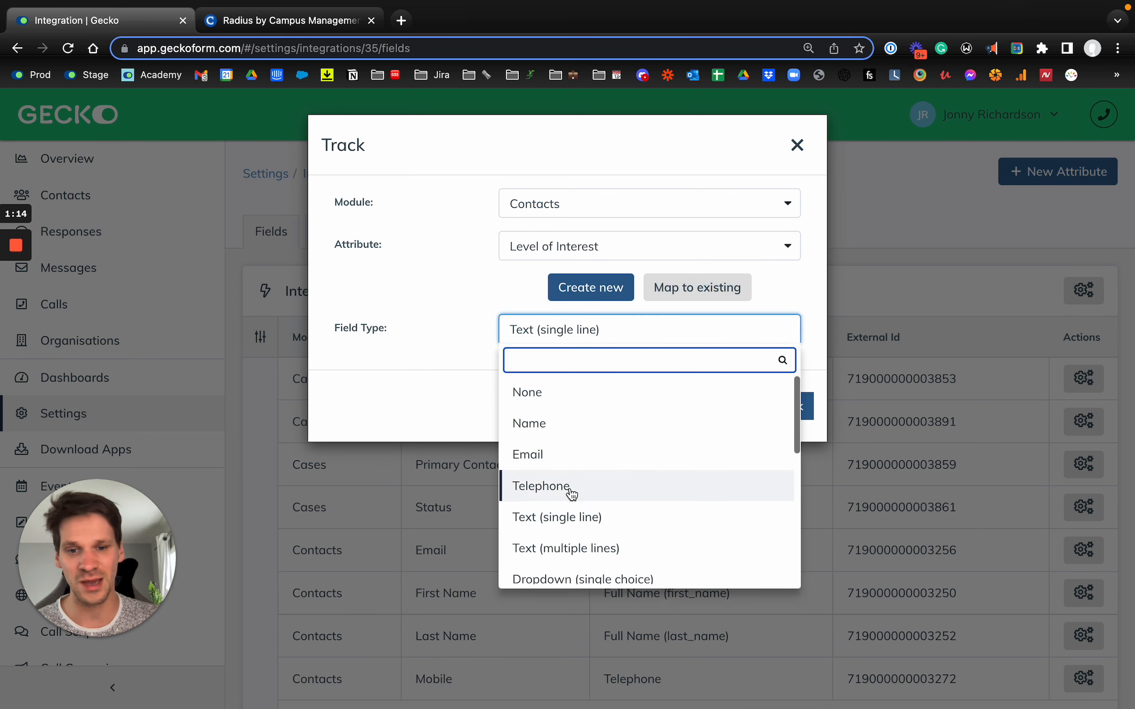
pyautogui.scroll(-2, 572, 493)
pyautogui.click(571, 510)
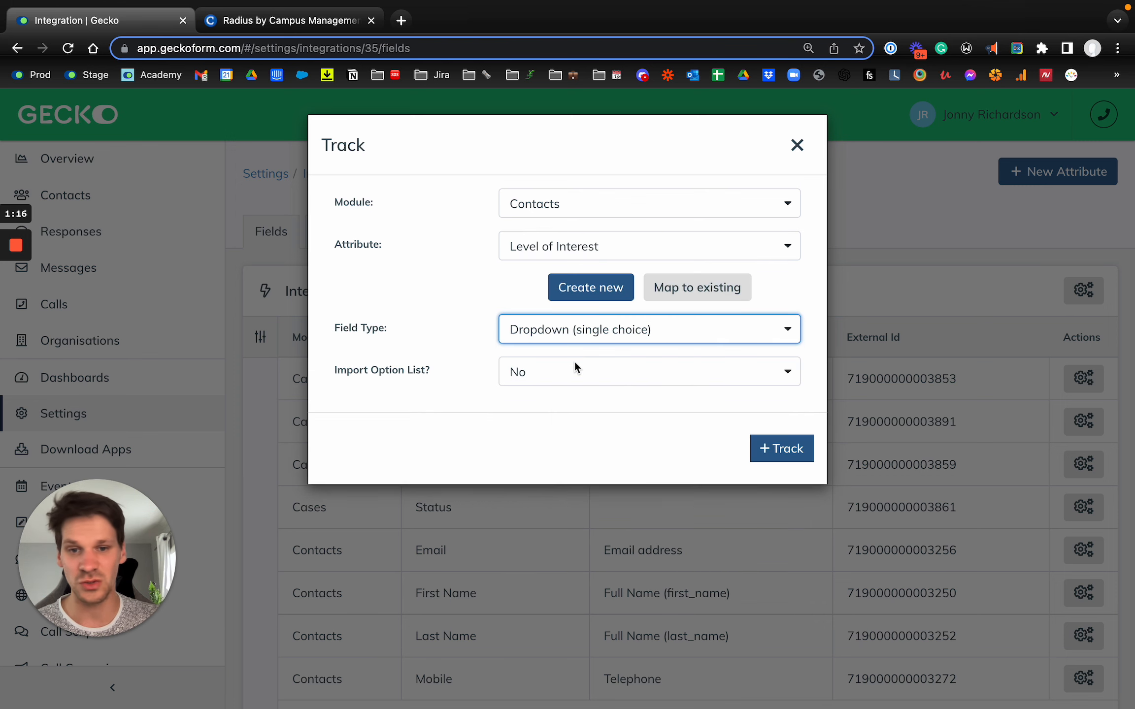
pyautogui.click(574, 366)
pyautogui.click(557, 468)
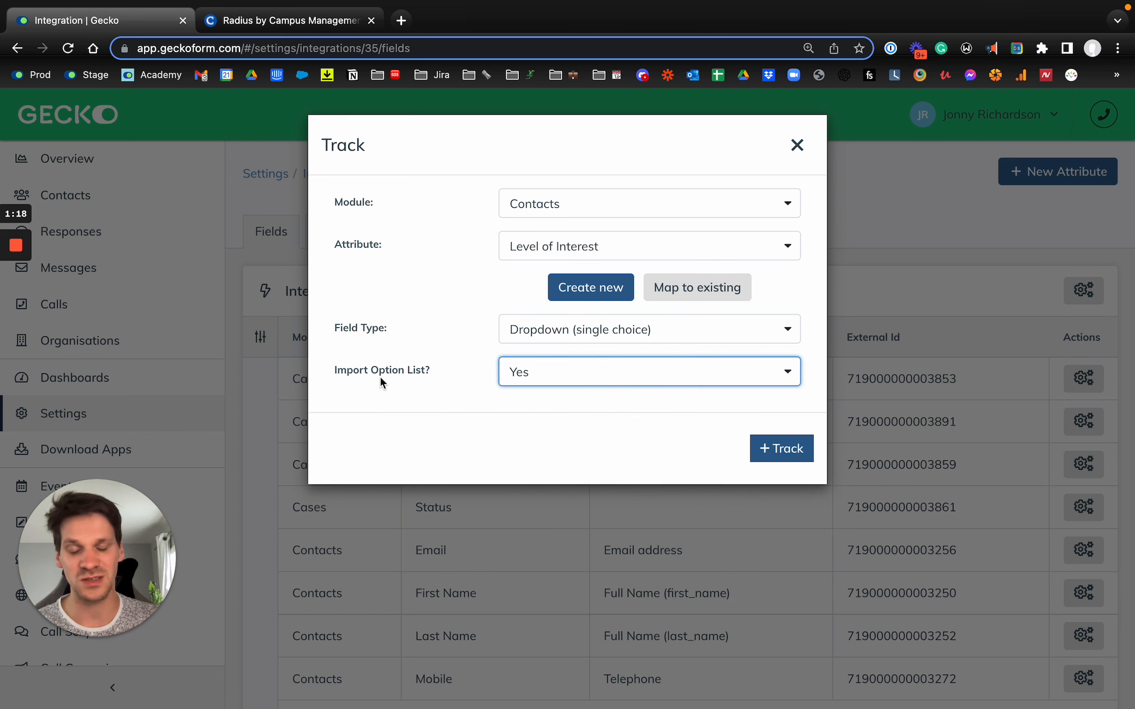
pyautogui.click(780, 454)
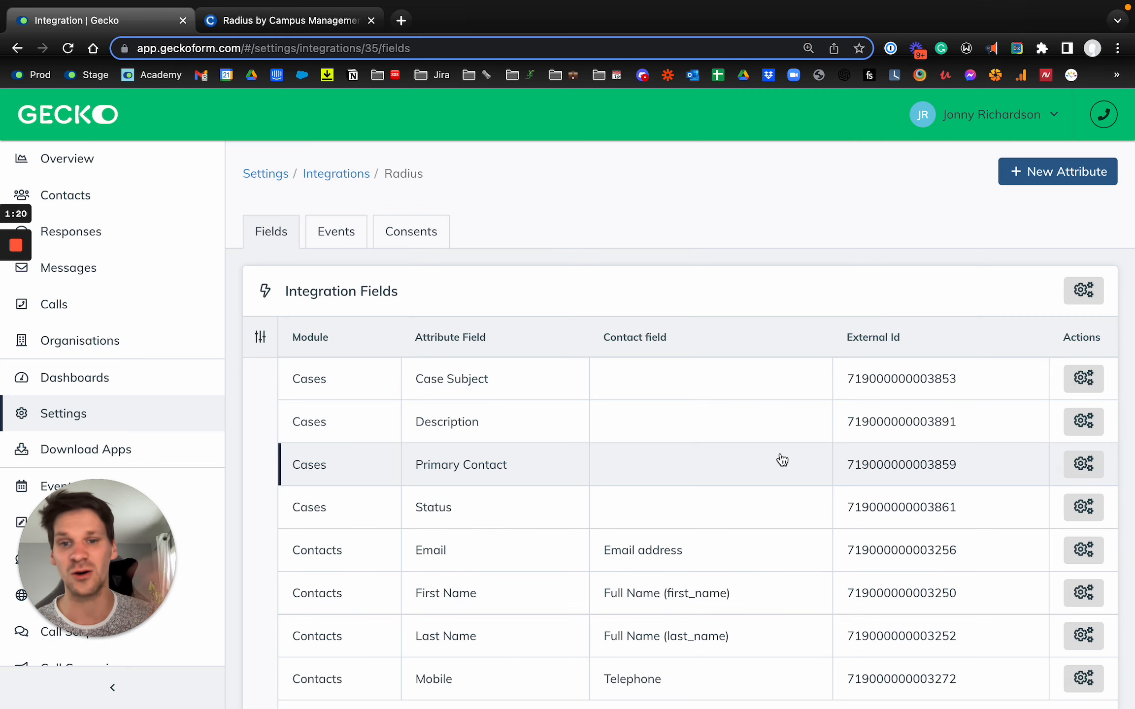
# Start another new attribute for the Contacts module and choose Favourite Chocolate
pyautogui.scroll(-3, 783, 460)
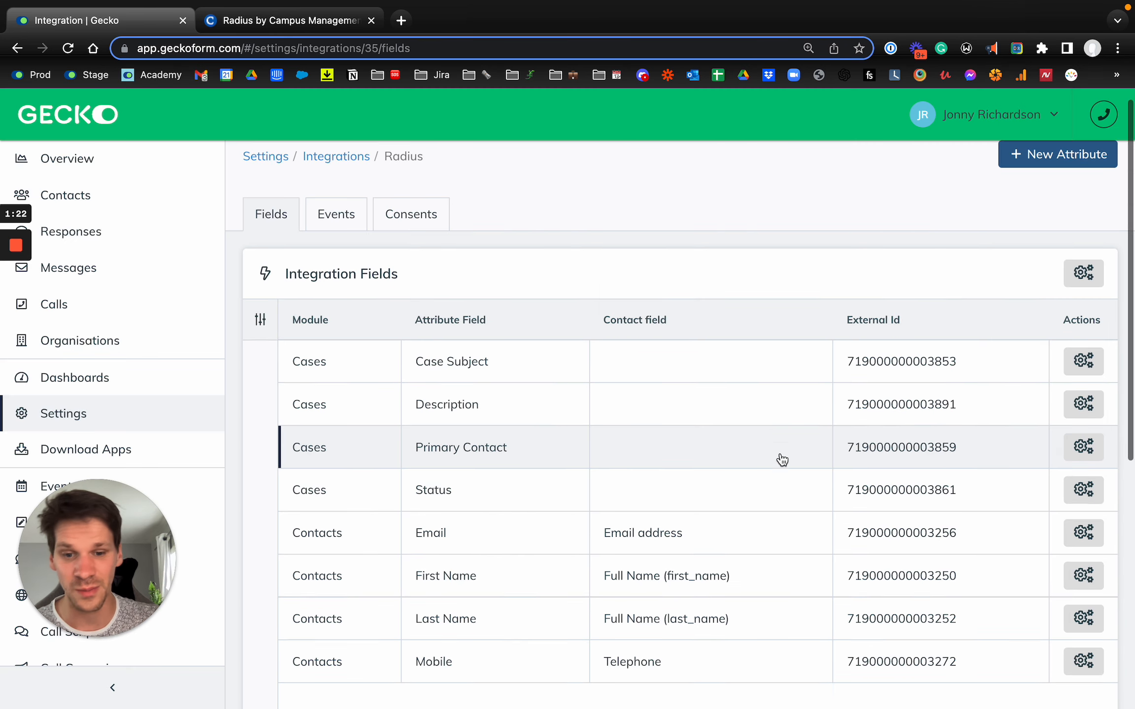
pyautogui.scroll(2, 781, 417)
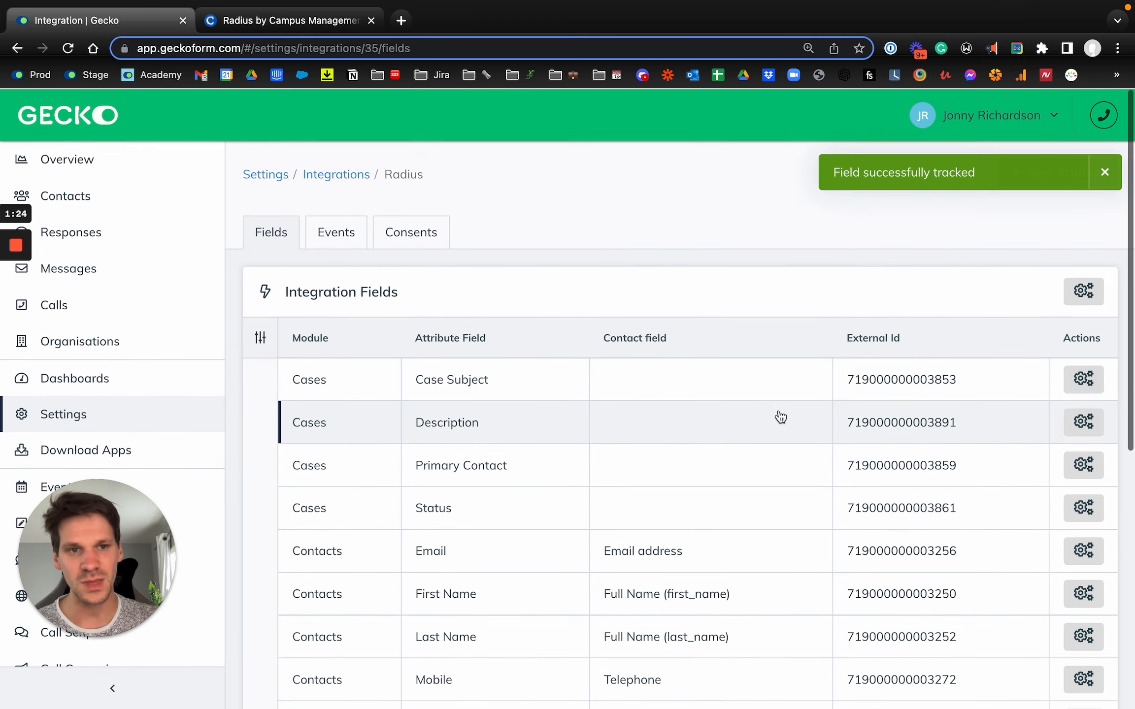
pyautogui.scroll(-5, 943, 316)
pyautogui.scroll(6, 633, 416)
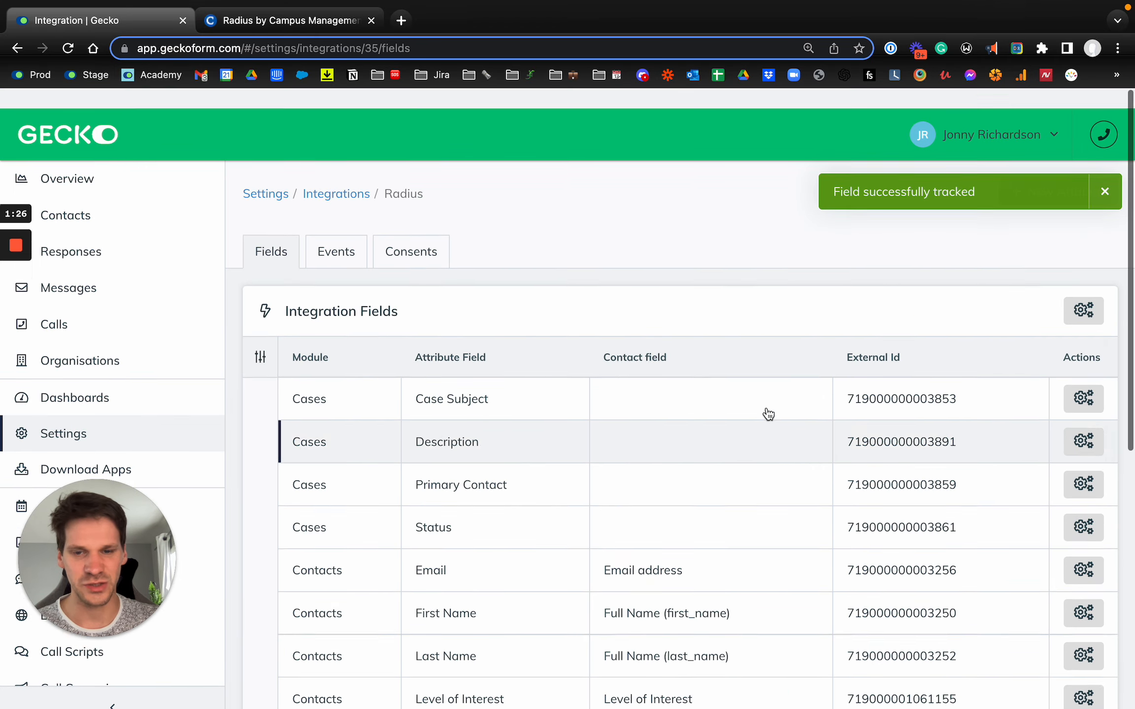
pyautogui.click(1078, 181)
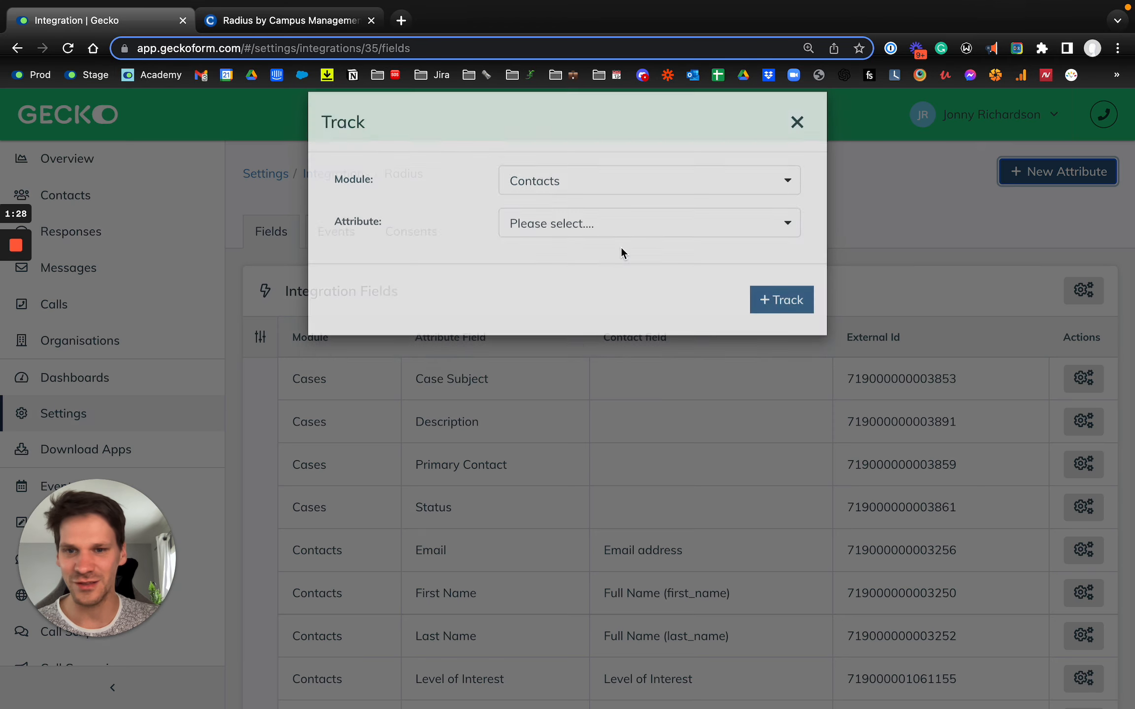
pyautogui.click(562, 245)
pyautogui.write('Fave')
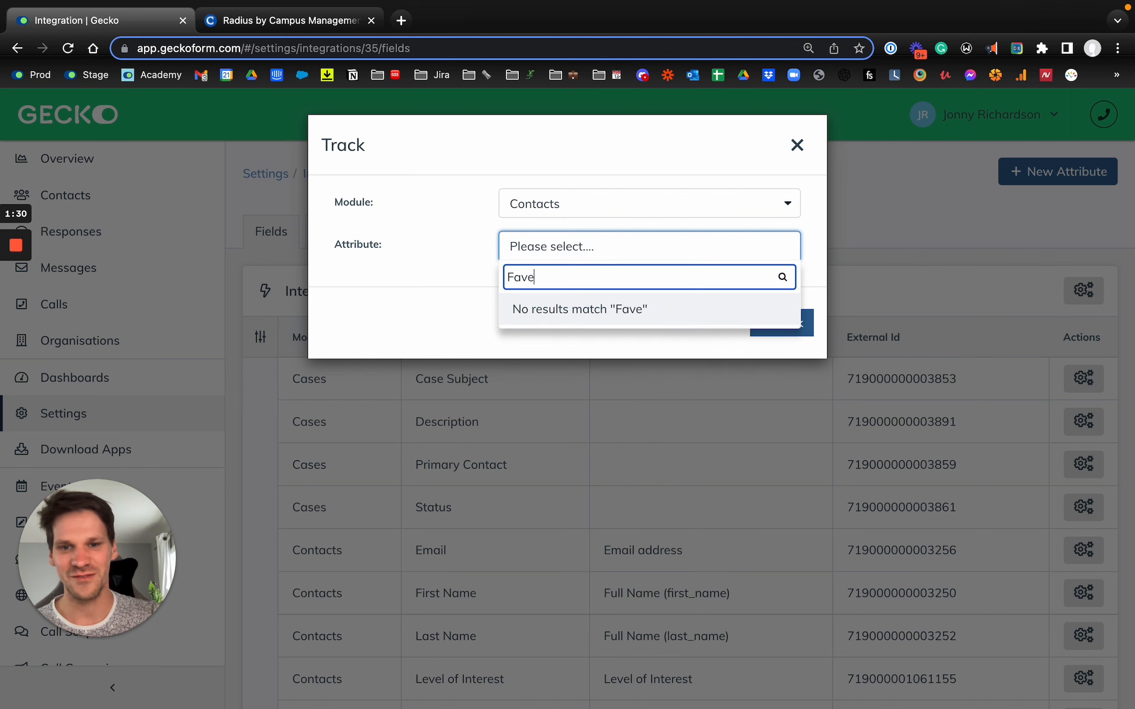
pyautogui.press('BackSpace')
pyautogui.click(581, 322)
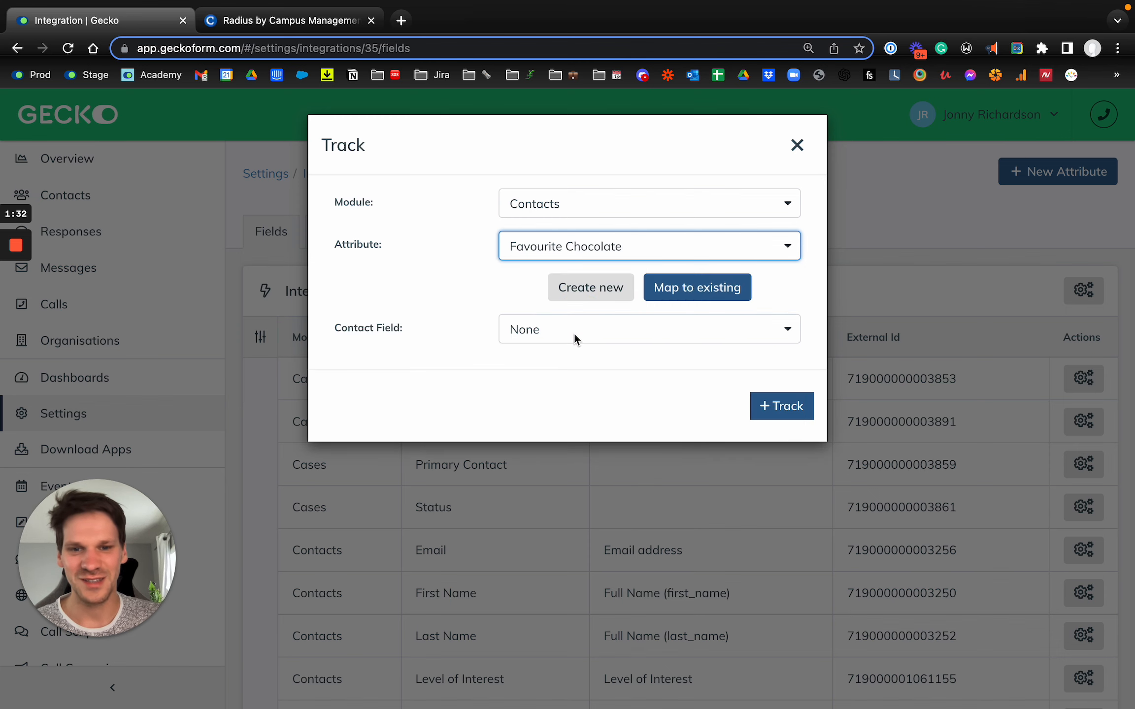
# Track Favourite Chocolate as a newly created Dropdown (single choice) contact field with its option list imported
pyautogui.click(591, 290)
pyautogui.click(587, 335)
pyautogui.scroll(-3, 580, 460)
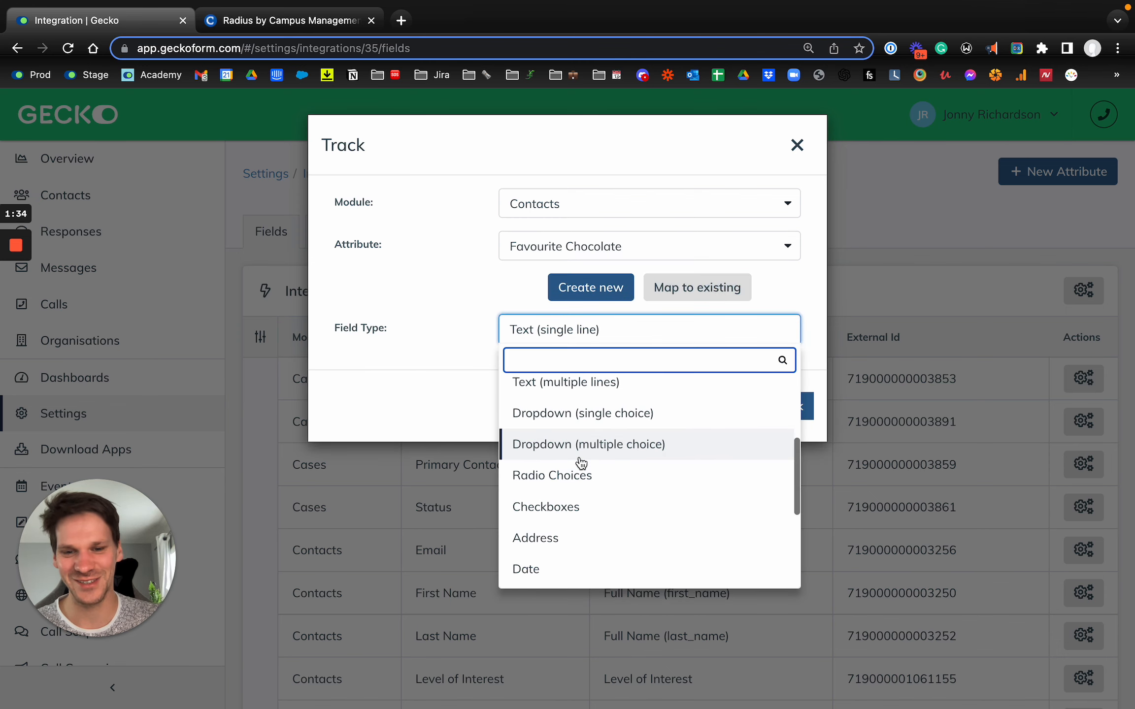
pyautogui.click(615, 425)
pyautogui.click(568, 379)
pyautogui.click(564, 463)
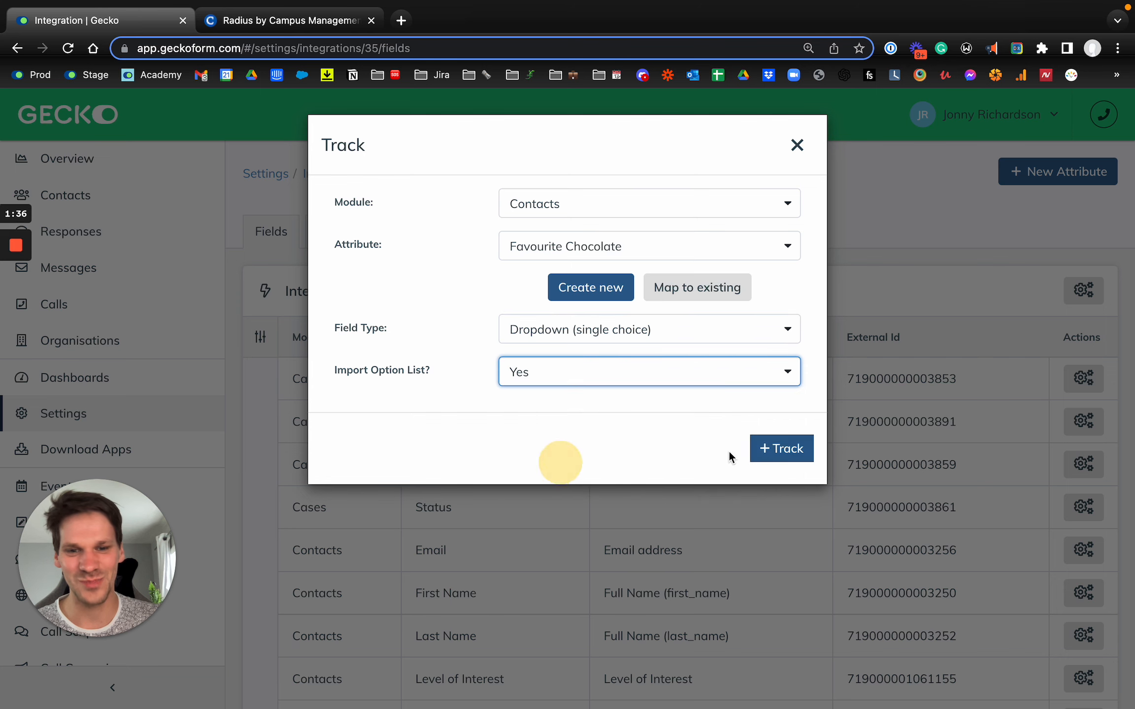
pyautogui.click(785, 456)
pyautogui.scroll(-5, 786, 459)
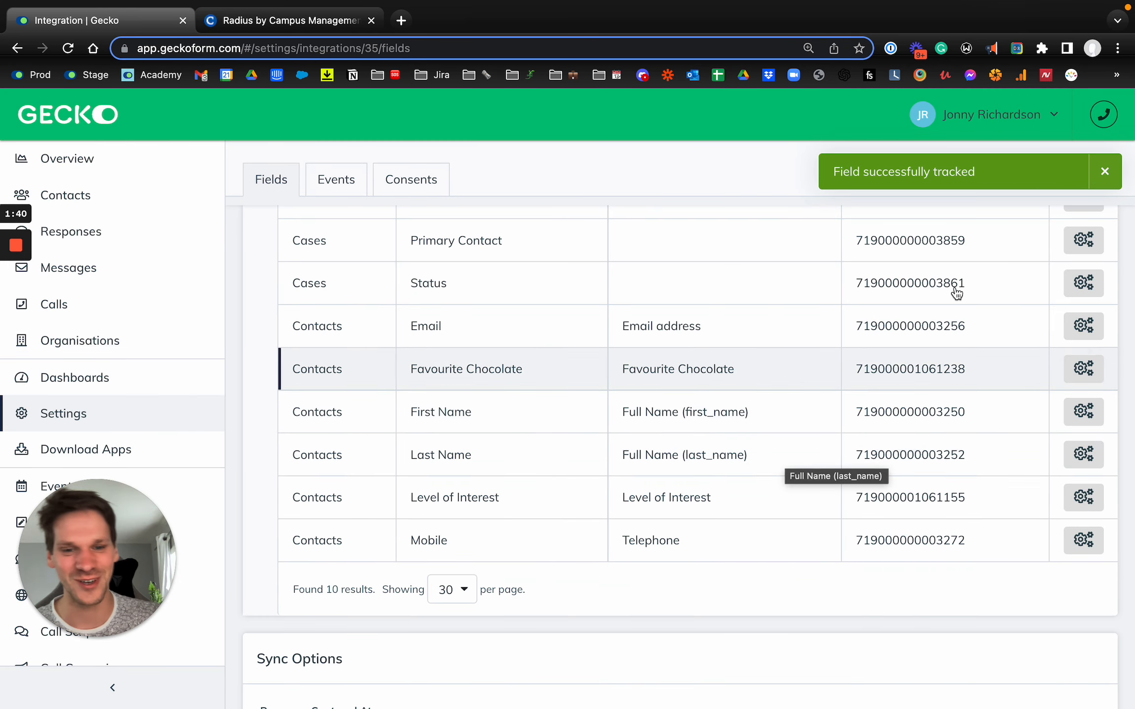
pyautogui.click(1105, 171)
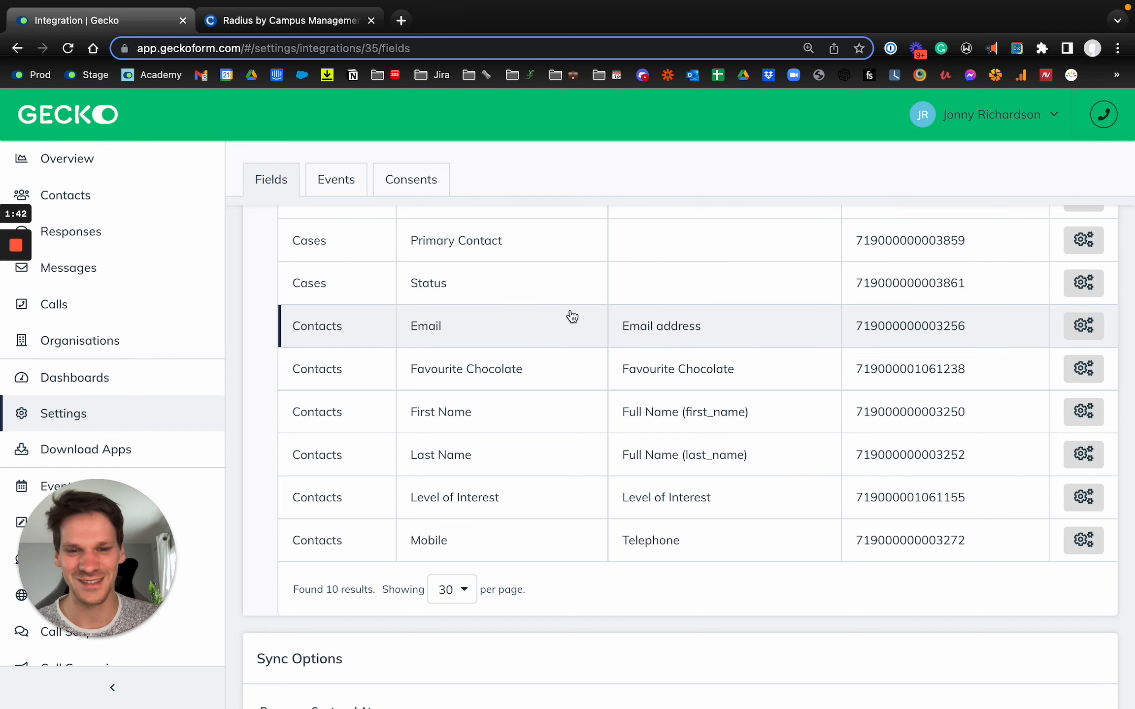
# Go to the forms list and create a new form
pyautogui.scroll(1, 547, 291)
pyautogui.moveTo(93, 535); pyautogui.dragTo(135, 564)
pyautogui.click(52, 522)
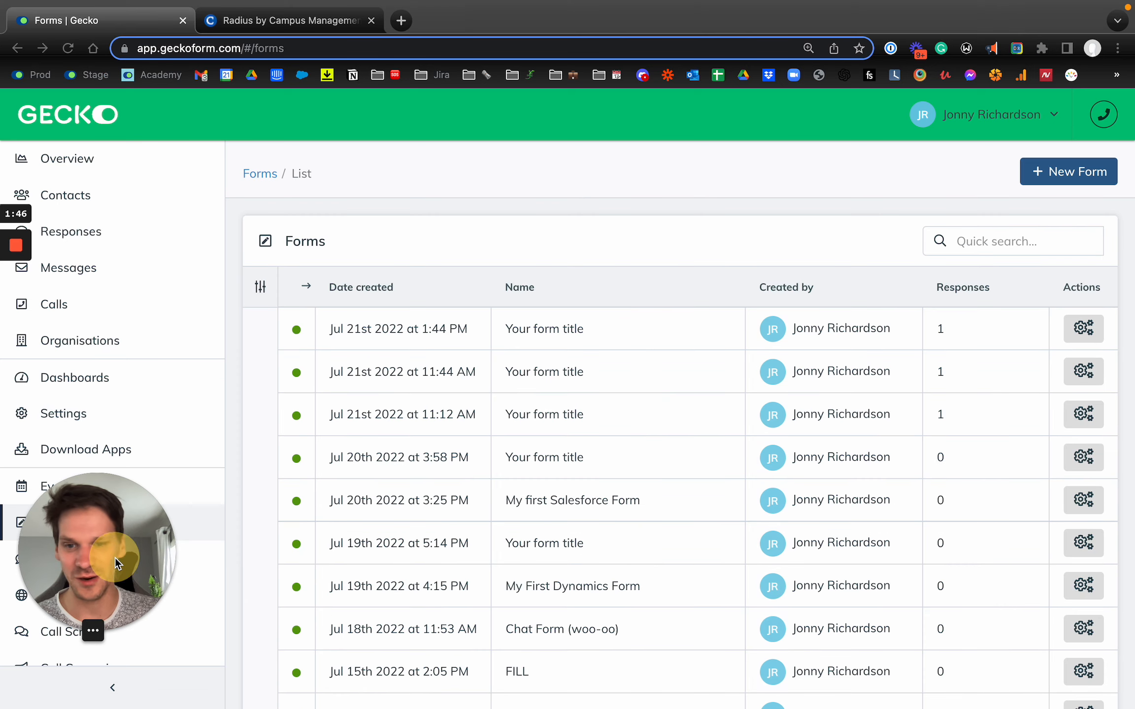
pyautogui.click(1079, 174)
# Add the contact fields Full Name, Email address, Telephone, Level of Interest and Favourite Chocolate to the form
pyautogui.click(957, 355)
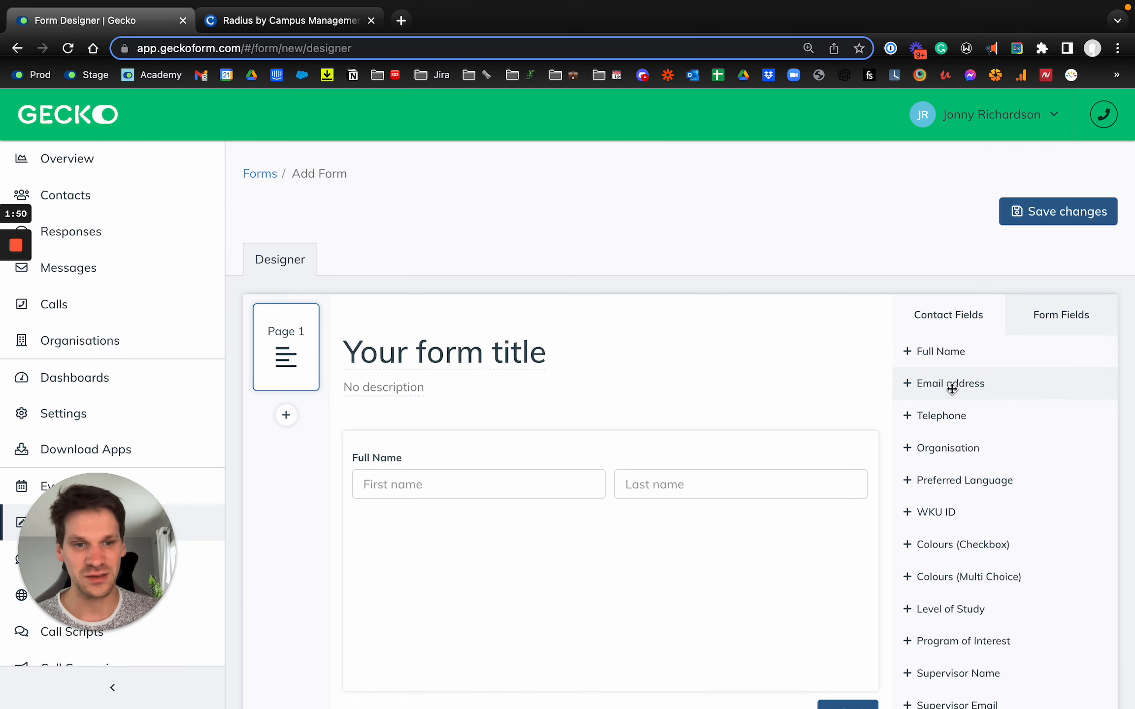
pyautogui.click(968, 384)
pyautogui.click(952, 415)
pyautogui.scroll(-15, 952, 415)
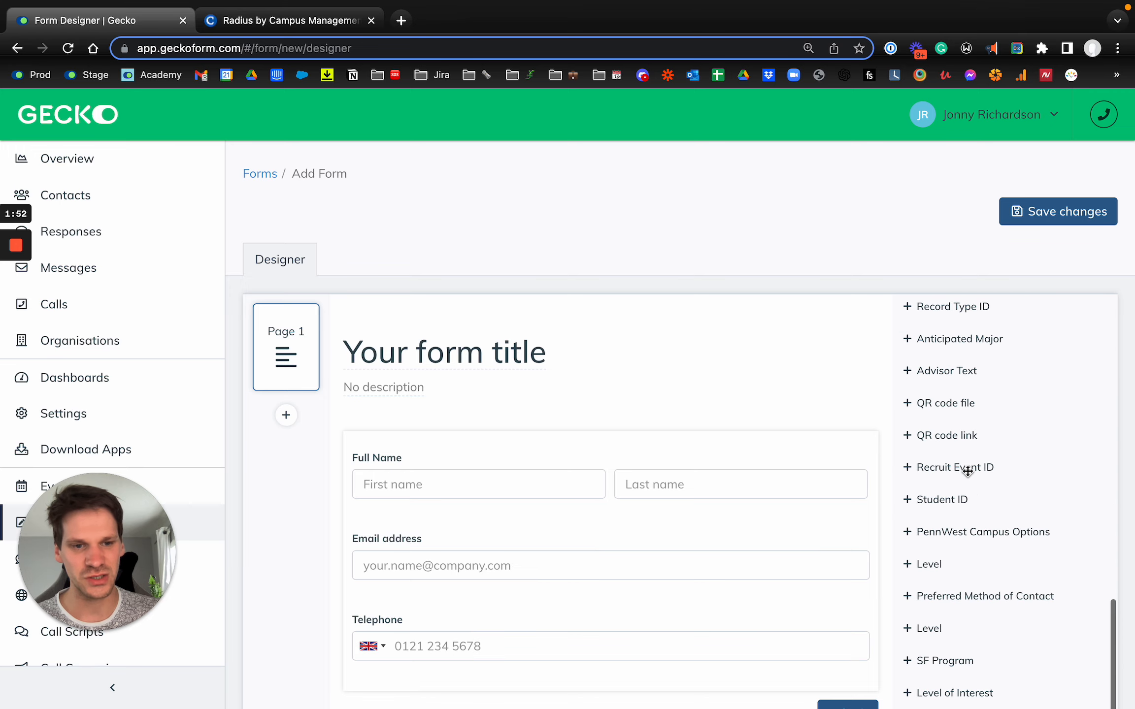
pyautogui.scroll(-5, 974, 602)
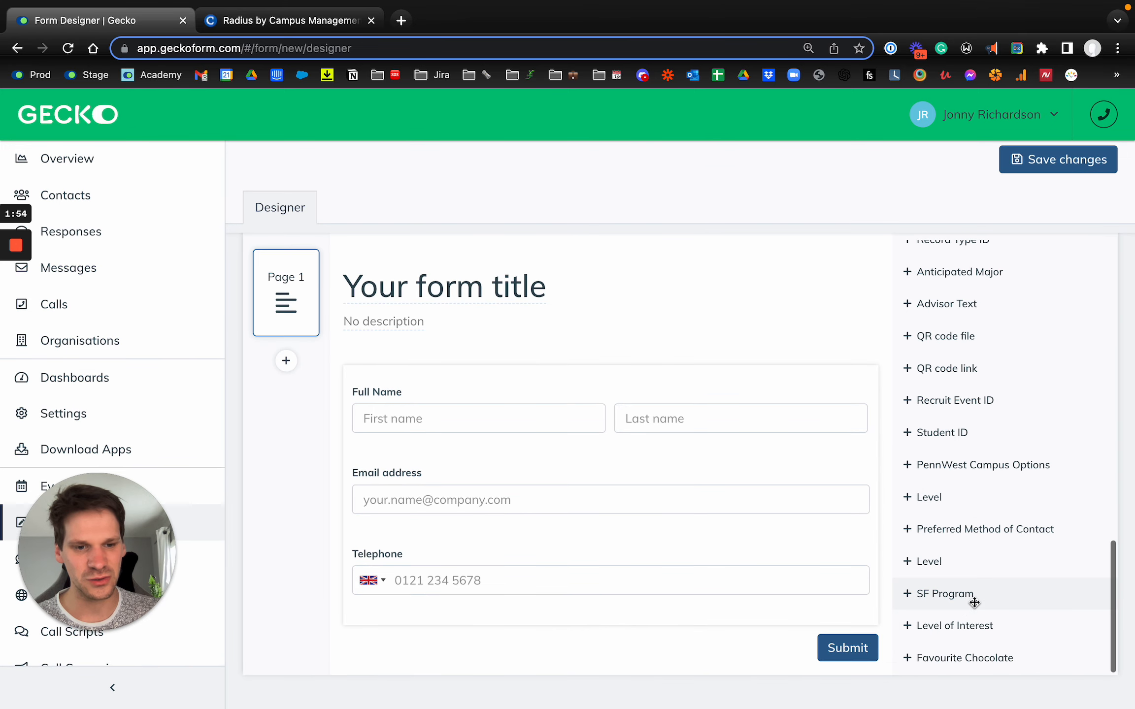
pyautogui.click(931, 626)
pyautogui.click(962, 660)
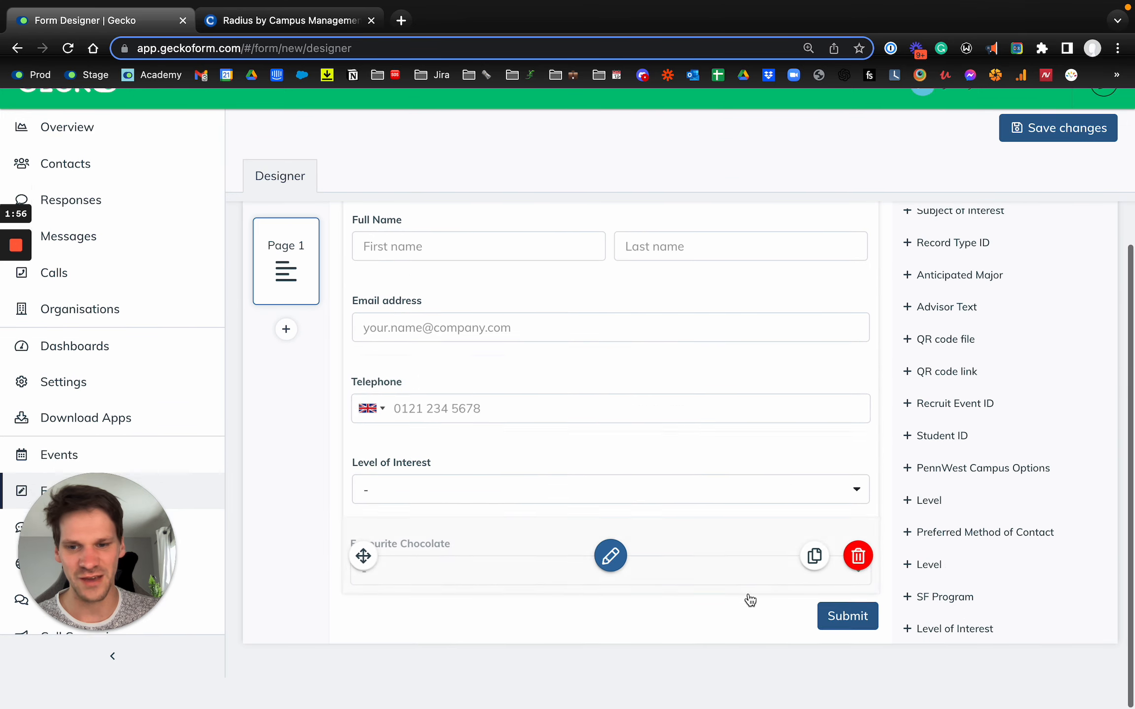
# Add a Radio - Single Choice form field to the form and open its settings
pyautogui.scroll(20, 919, 433)
pyautogui.click(1080, 316)
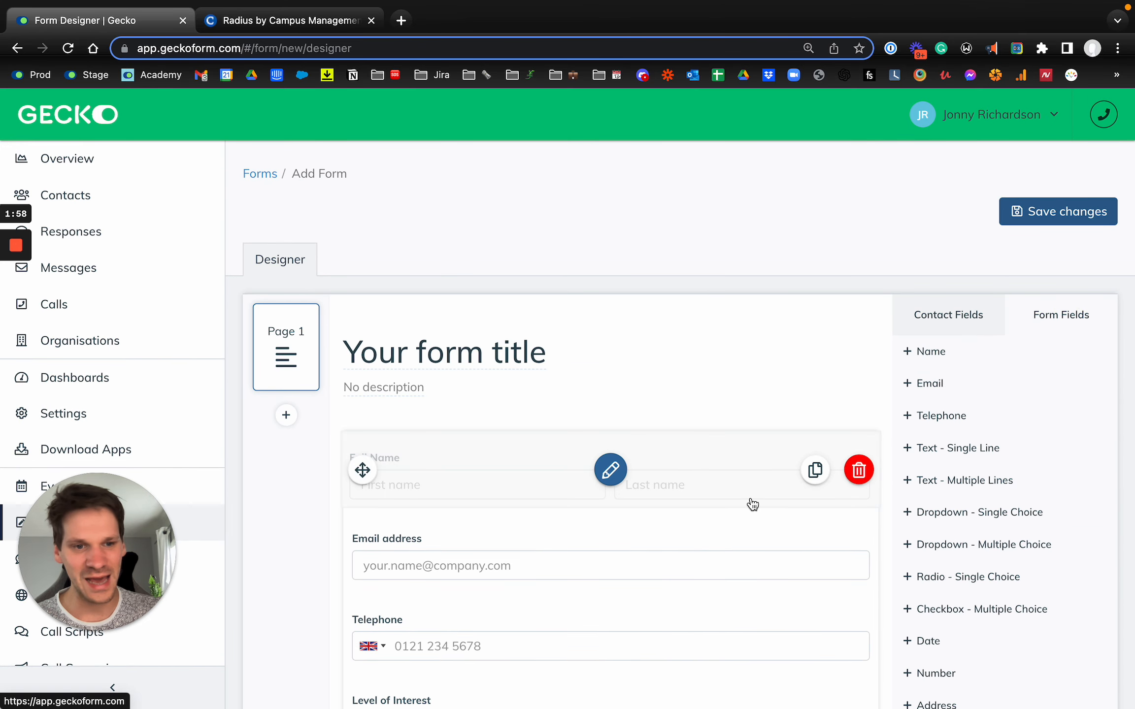
pyautogui.scroll(-1, 749, 504)
pyautogui.moveTo(1011, 540); pyautogui.dragTo(499, 426)
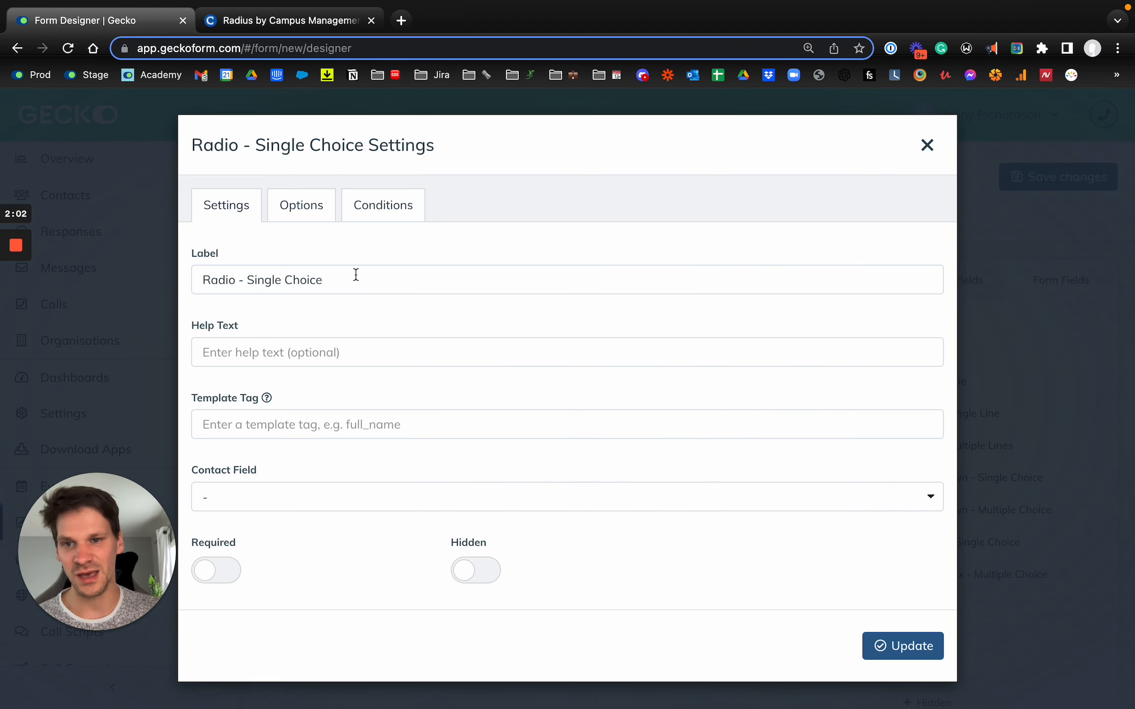
# Set the radio field's label to "Which of these best describes you?"
pyautogui.tripleClick(355, 274)
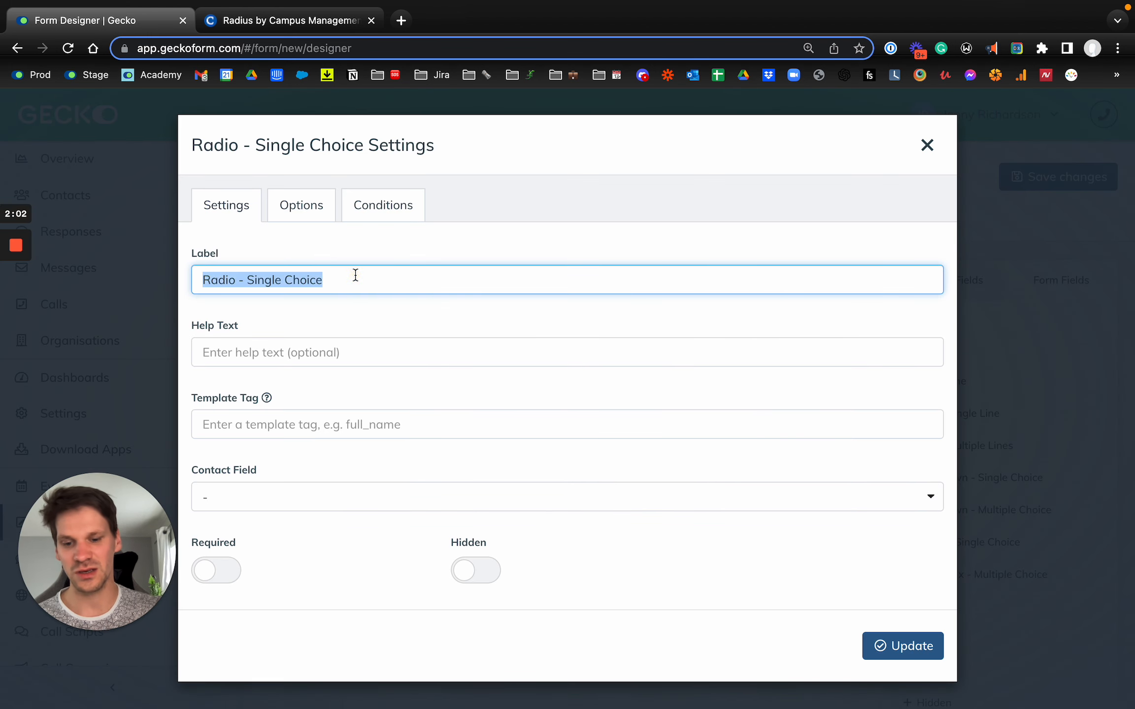
pyautogui.write('What')
pyautogui.write(' t')
pyautogui.press('BackSpace')
pyautogui.press('BackSpace')
pyautogui.press('BackSpace')
pyautogui.press('BackSpace')
pyautogui.press('BackSpace')
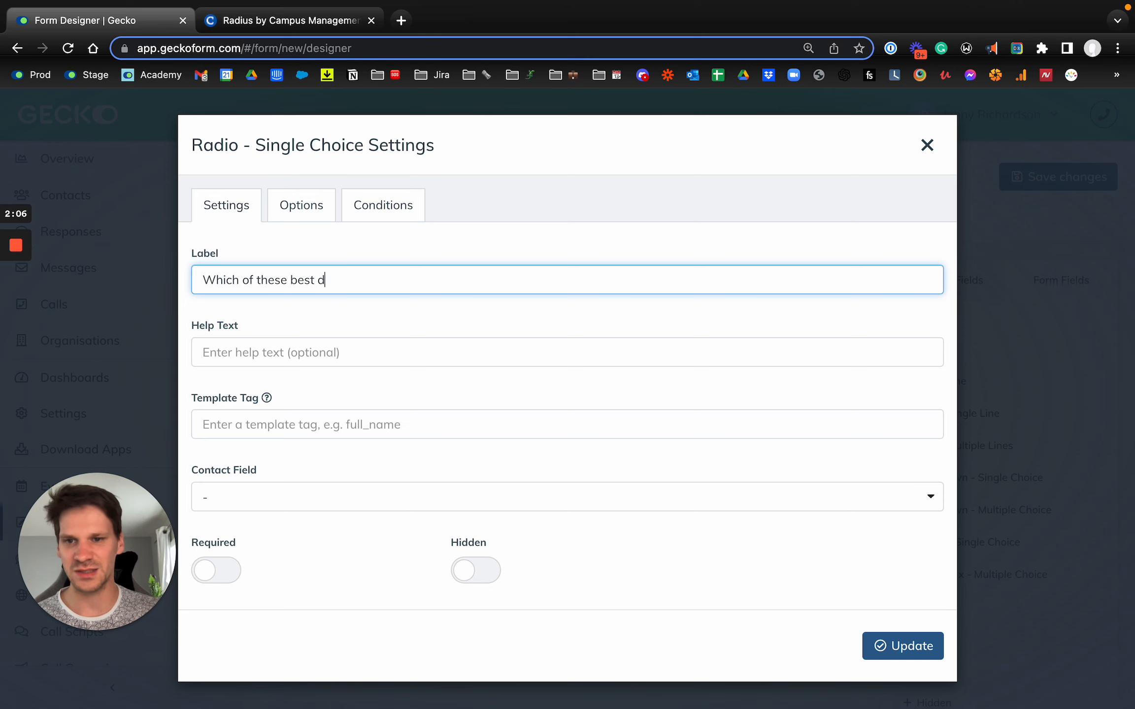
pyautogui.write('?')
pyautogui.press('Tab')
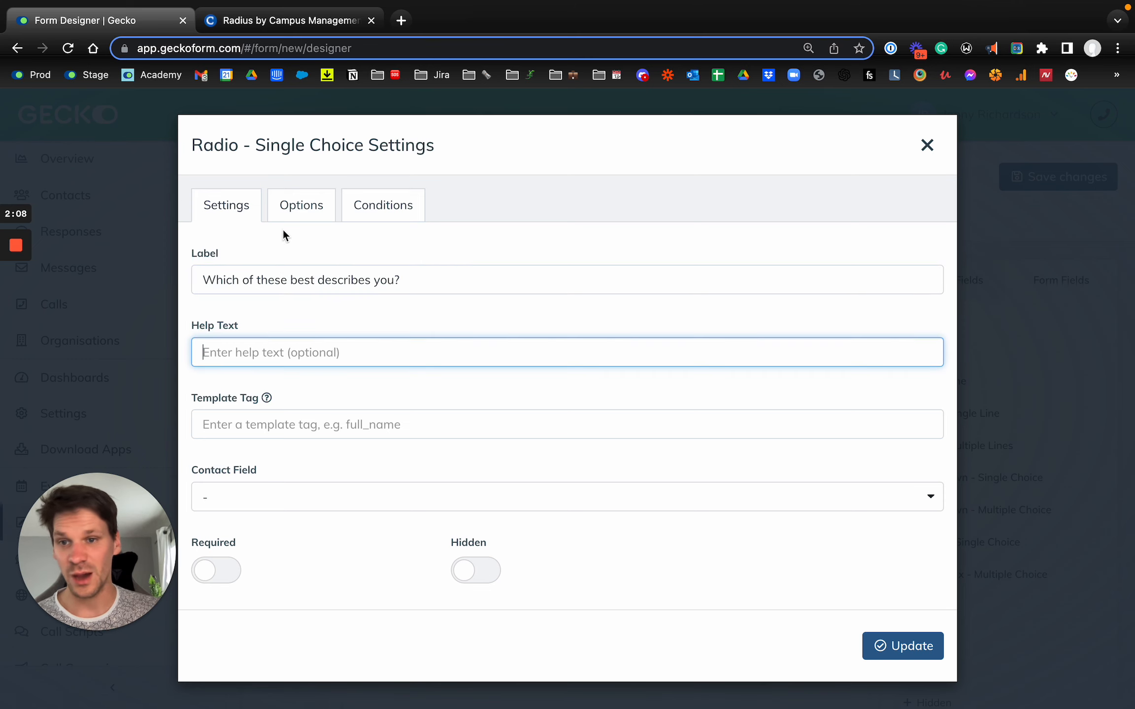
# Set the radio field's choices to "I'm a student" and "I'm a parent", remove the third choice, and apply the settings
pyautogui.click(315, 209)
pyautogui.tripleClick(310, 372)
pyautogui.press('BackSpace')
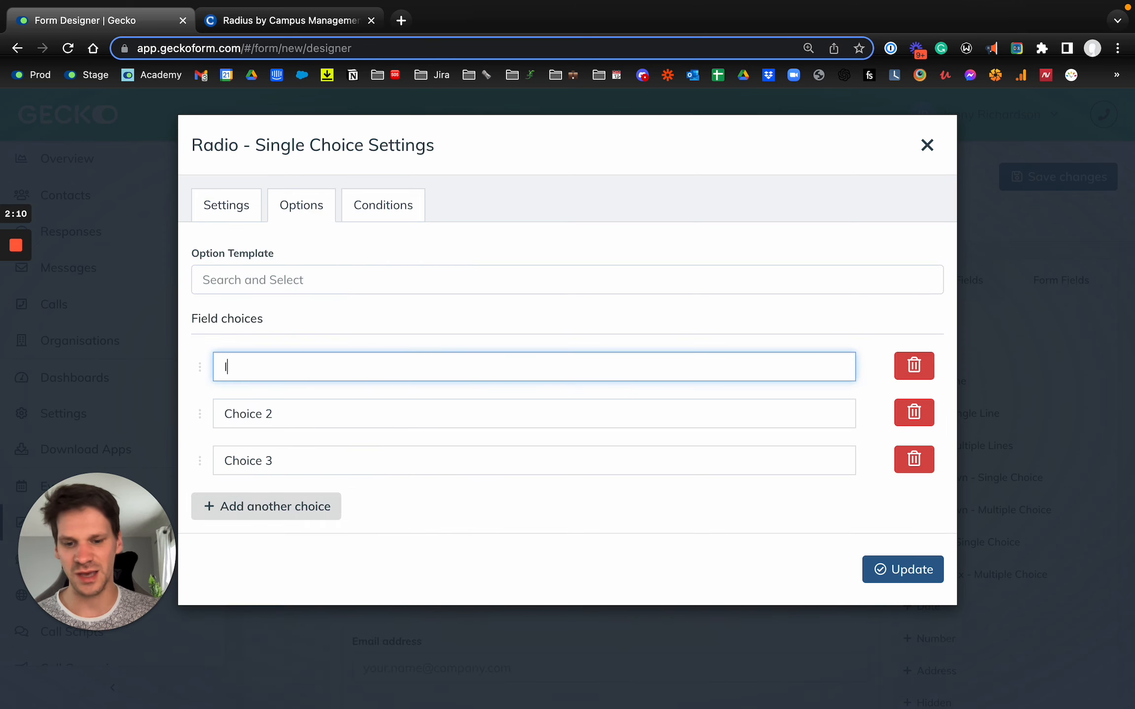
pyautogui.write("I'm a student")
pyautogui.press('Tab')
pyautogui.press('Tab')
pyautogui.write("I'm")
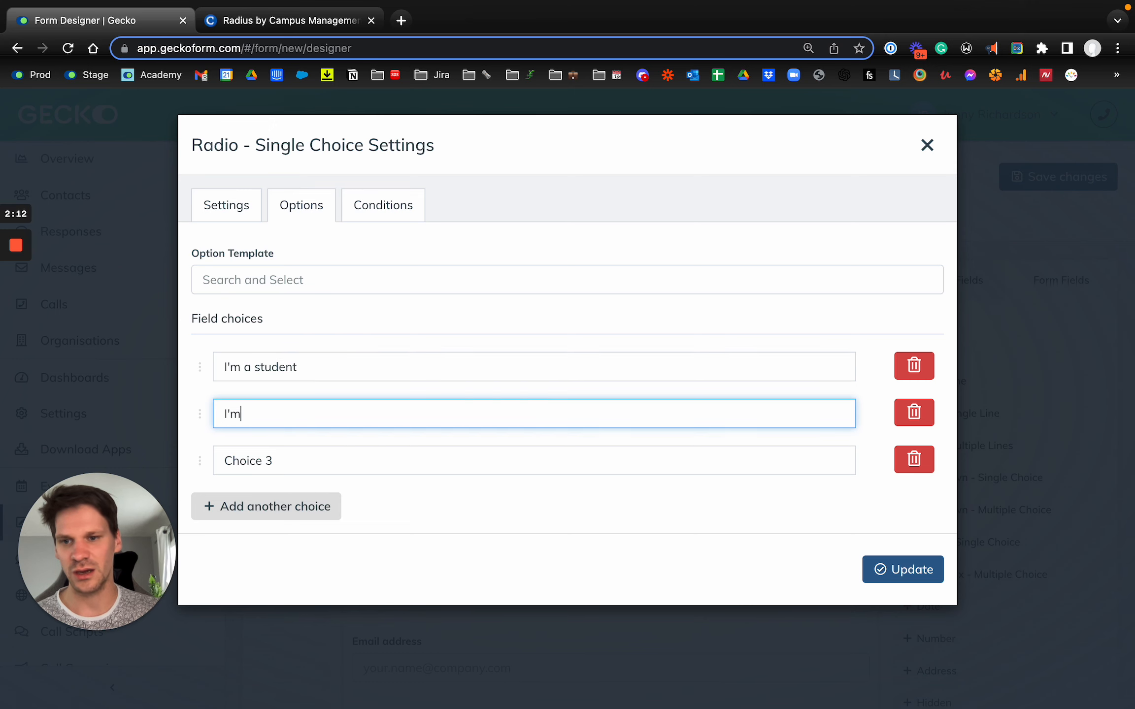
pyautogui.click(911, 459)
pyautogui.click(902, 521)
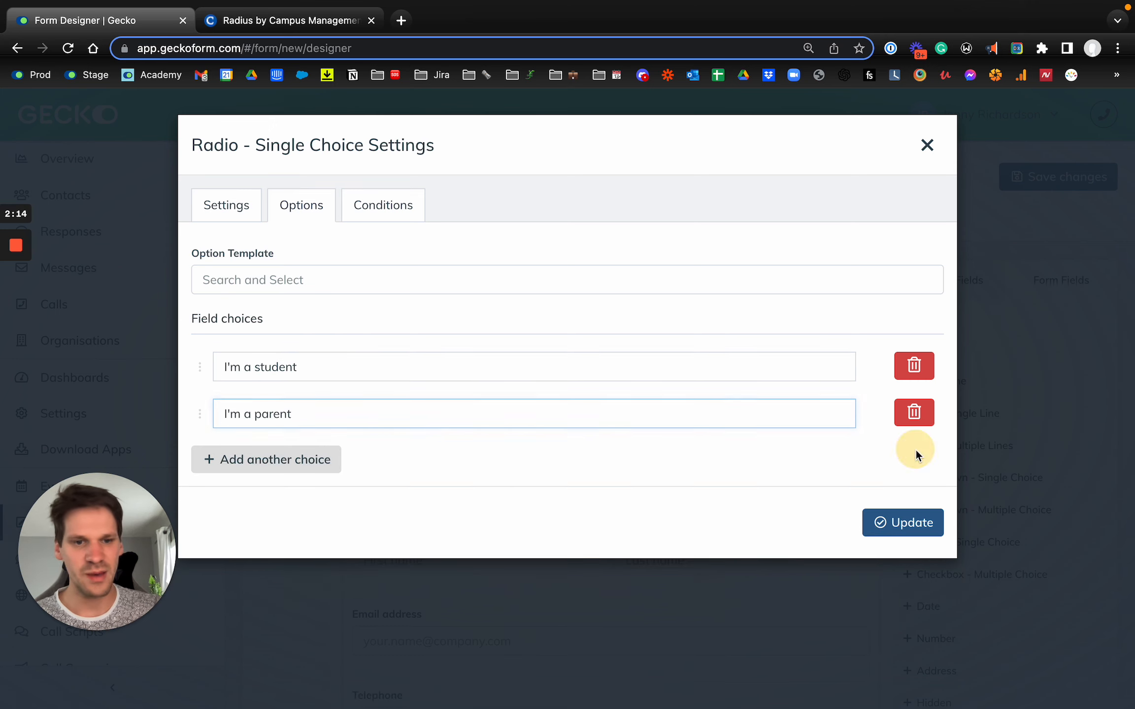
# Save the new form and look over its fields from the first question to Favourite Chocolate
pyautogui.click(1063, 175)
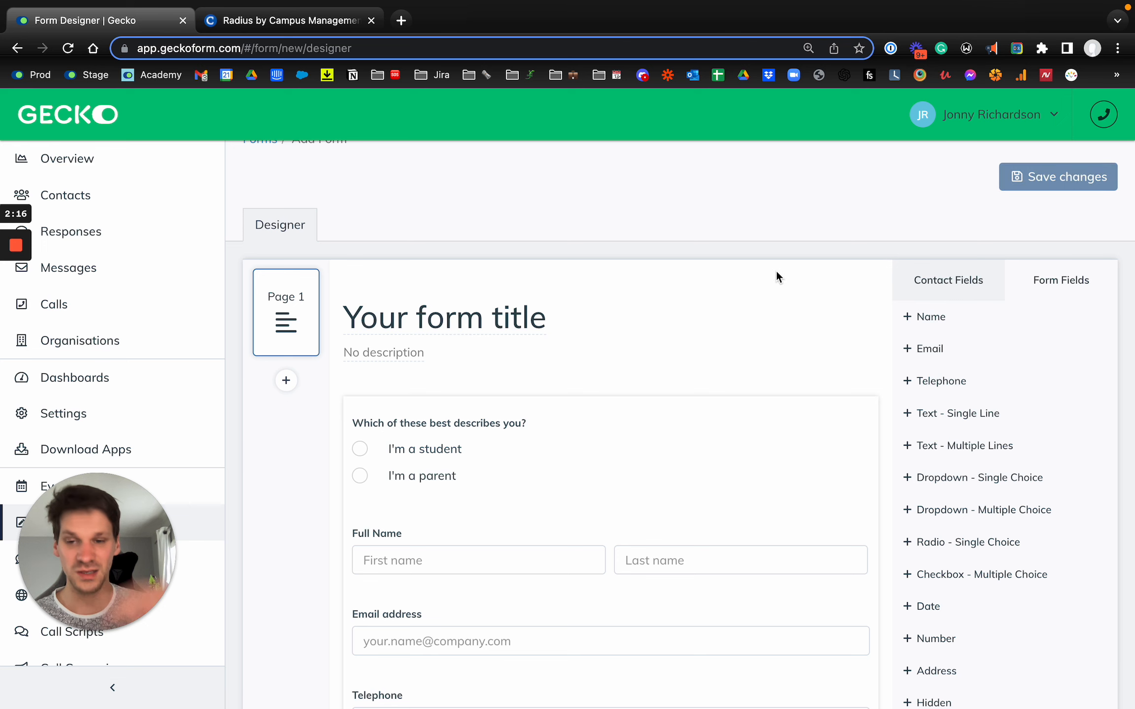
pyautogui.scroll(-5, 544, 653)
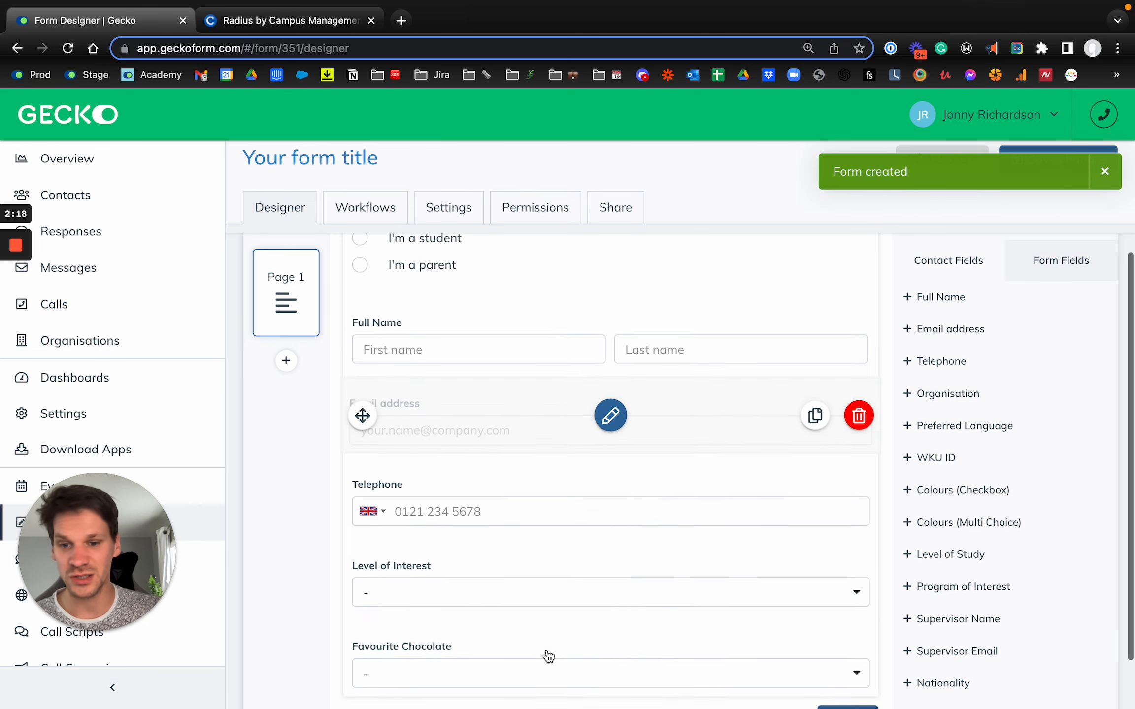
pyautogui.scroll(3, 514, 458)
pyautogui.scroll(2, 417, 400)
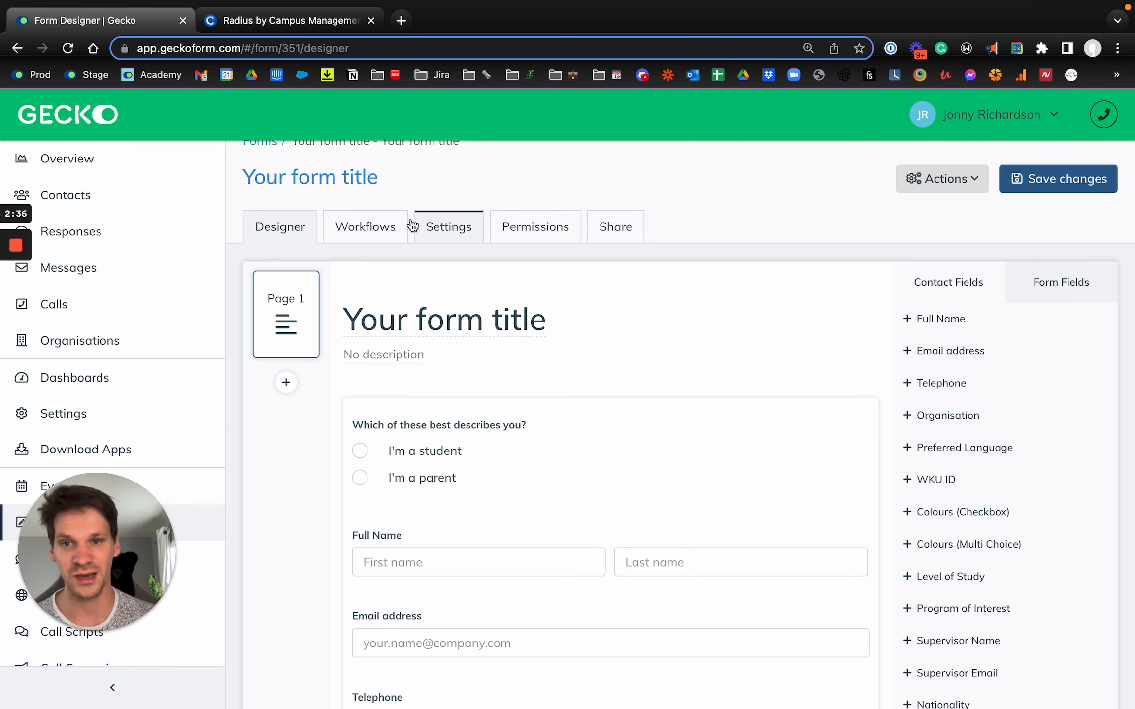
# Add a workflow to the form and give it a condition of type Field
pyautogui.click(374, 239)
pyautogui.click(641, 418)
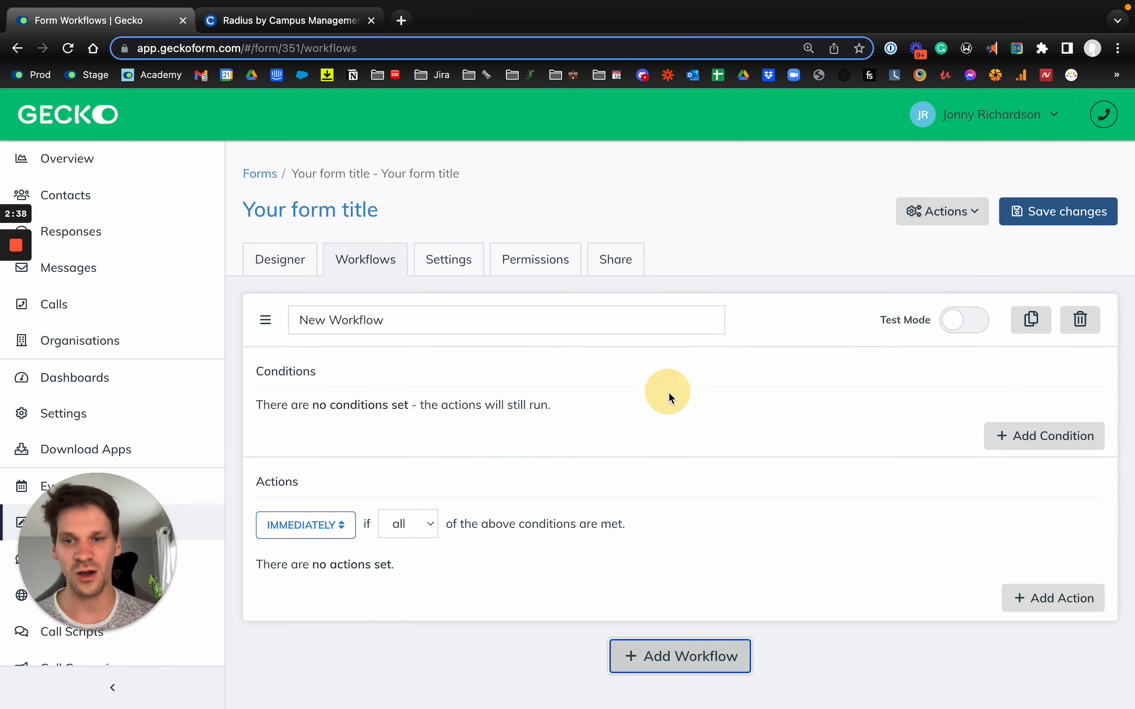
pyautogui.click(1004, 444)
pyautogui.click(431, 222)
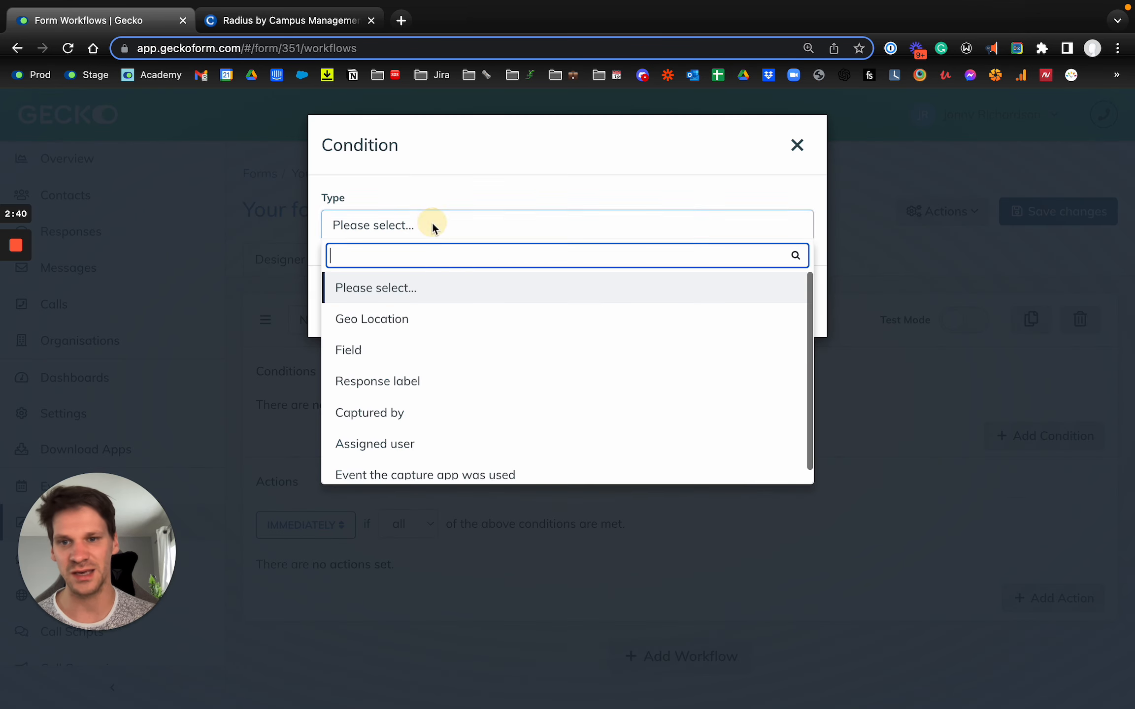
pyautogui.write('field')
pyautogui.click(393, 295)
# Make the condition require "Which of these best describes you?" equals "I'm a student" and add it to the workflow
pyautogui.click(401, 293)
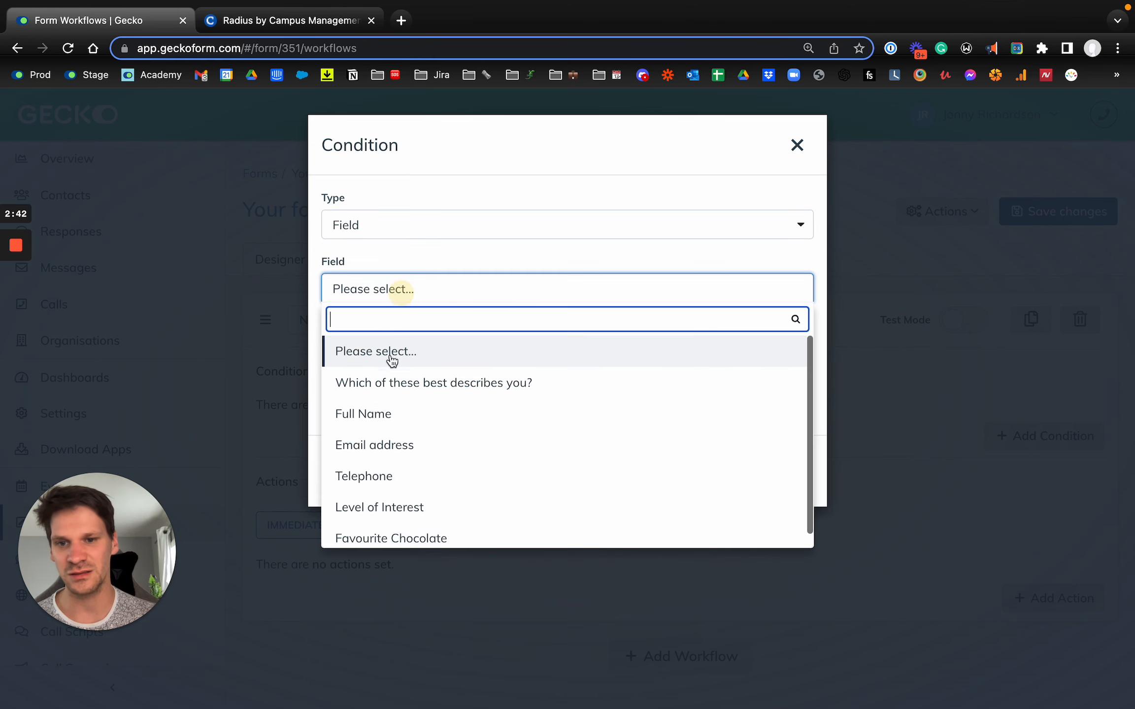
pyautogui.click(393, 383)
pyautogui.click(410, 331)
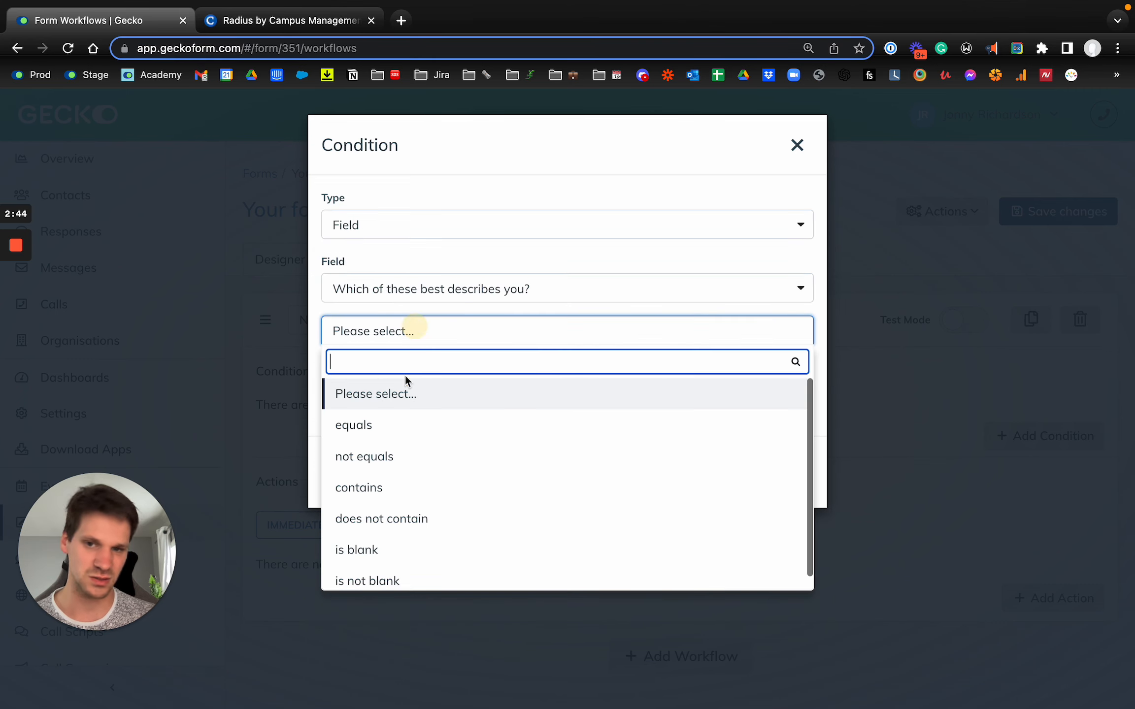
pyautogui.click(388, 425)
pyautogui.click(392, 401)
pyautogui.click(376, 428)
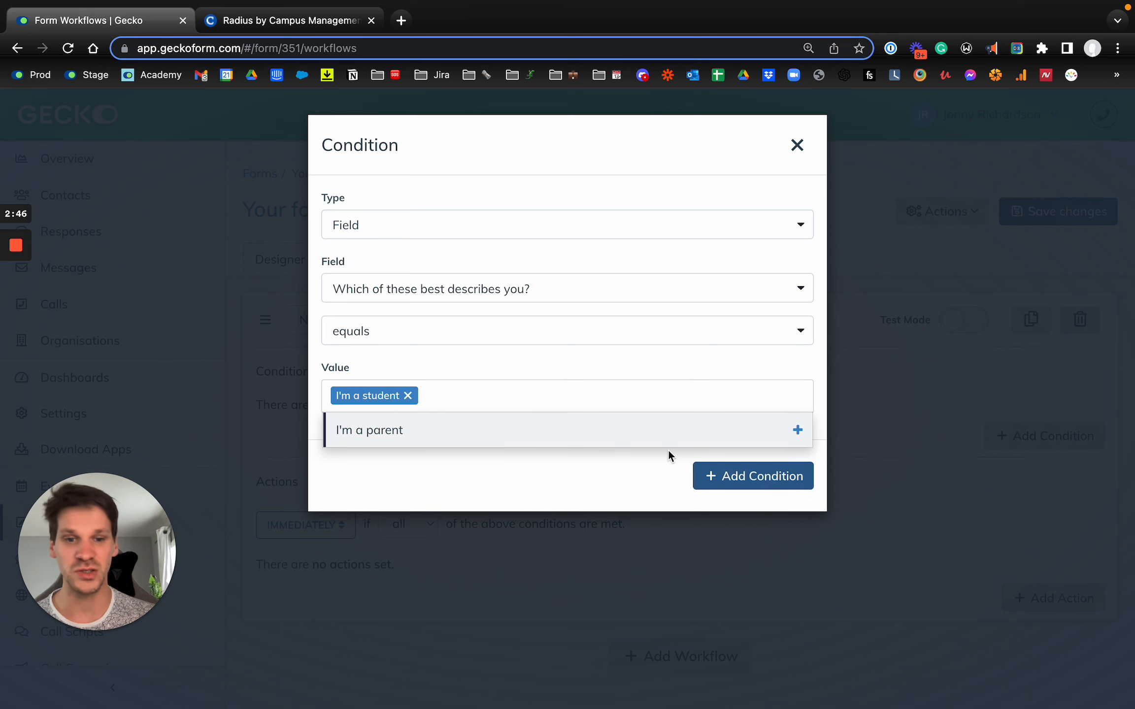
pyautogui.click(580, 477)
pyautogui.click(709, 478)
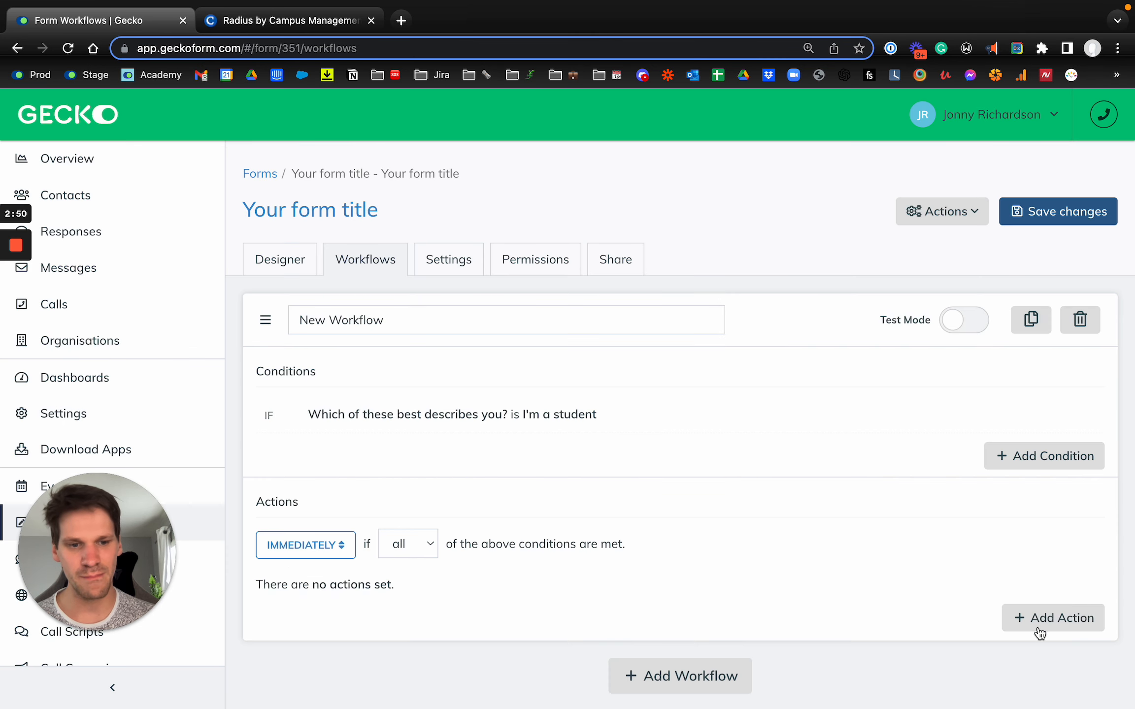
# Add a Sync To CRM action using the Radius (2022-07-21) integration to the workflow and save the form's workflows
pyautogui.click(1040, 632)
pyautogui.click(388, 225)
pyautogui.write('s')
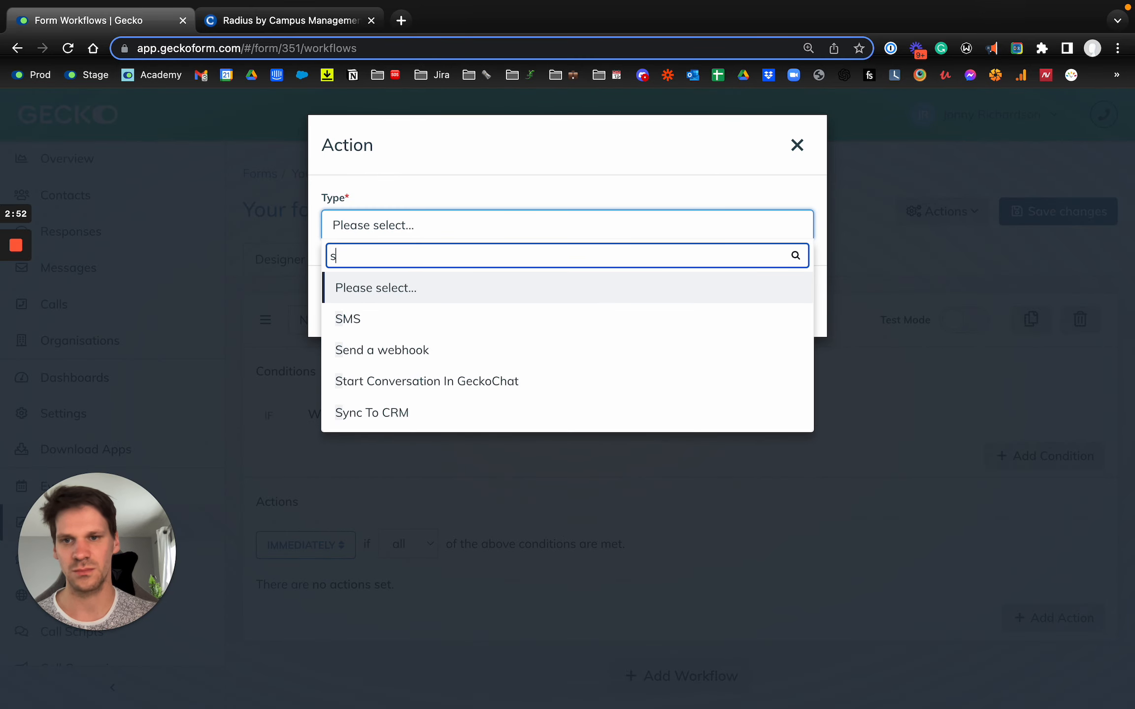
pyautogui.write('ync')
pyautogui.click(390, 288)
pyautogui.click(419, 289)
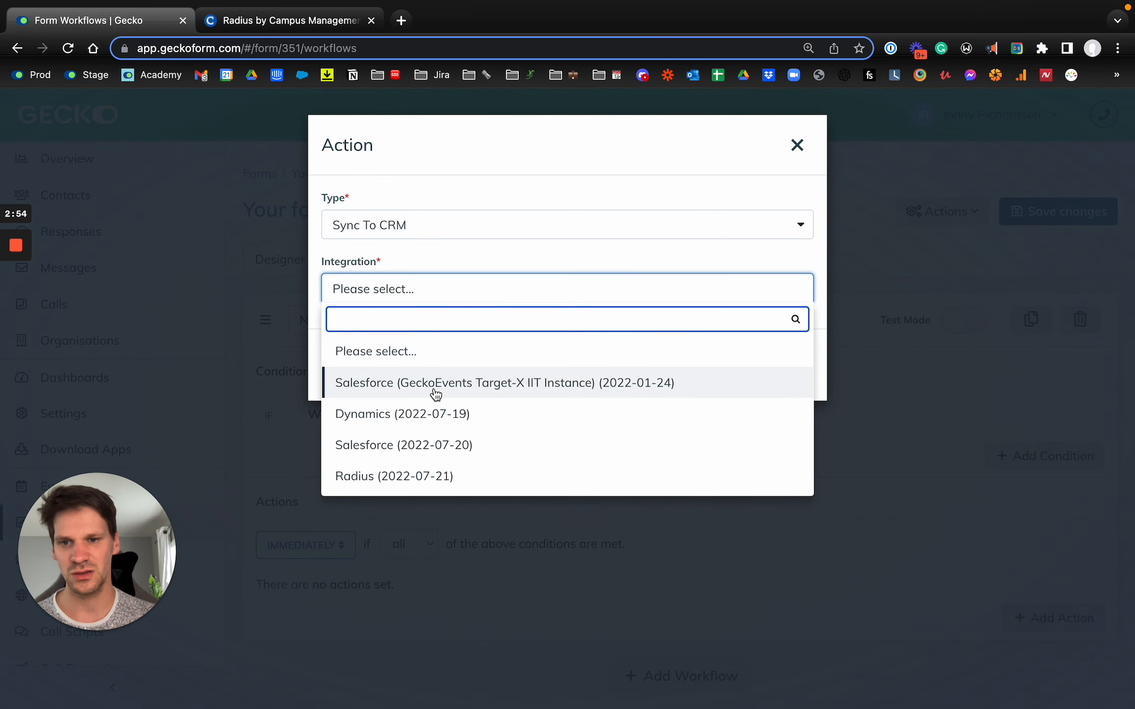
pyautogui.click(421, 472)
pyautogui.click(759, 364)
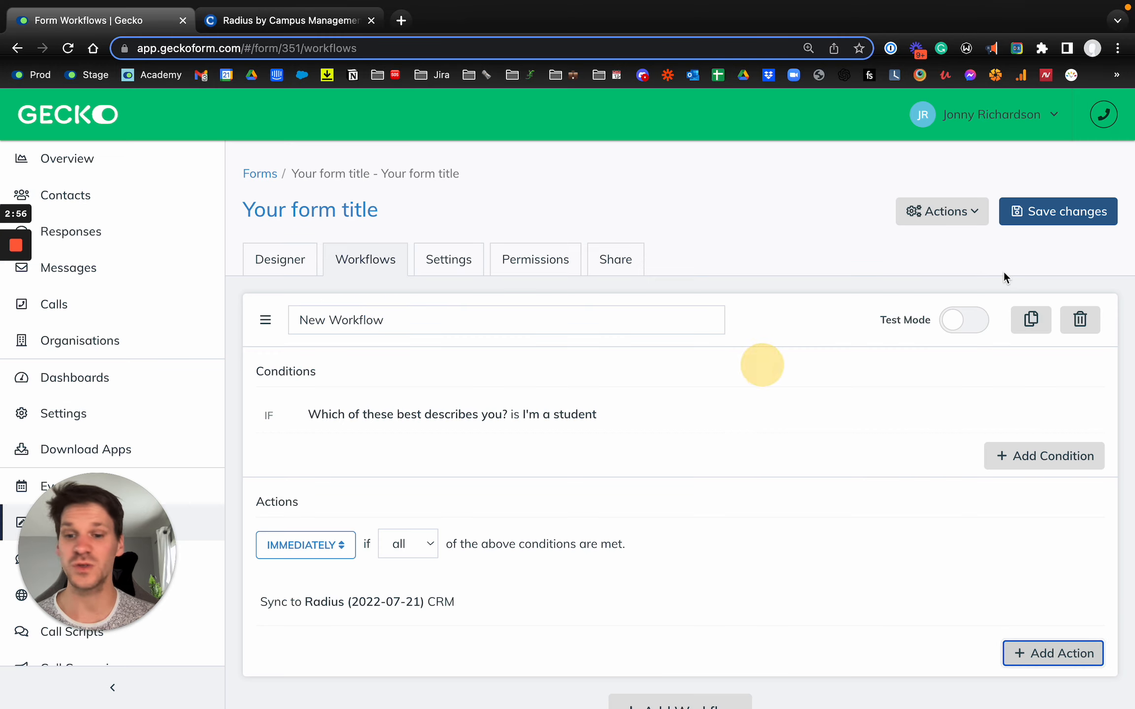
pyautogui.click(1061, 213)
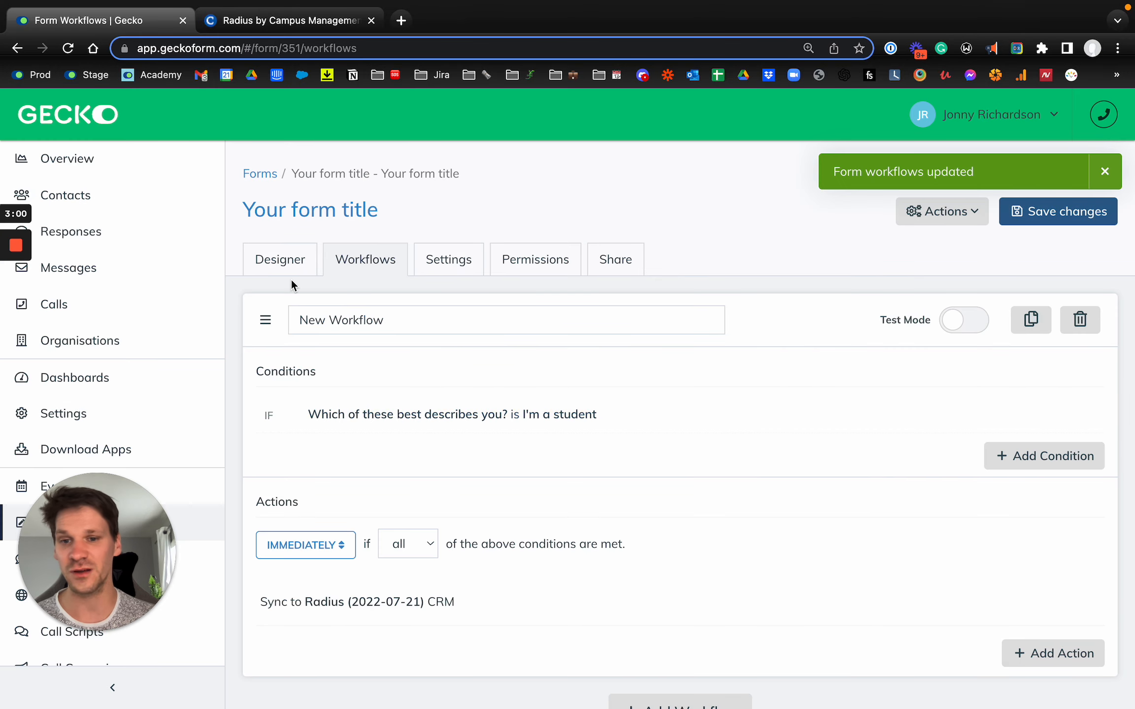
# Examine the automatic sync options for Radius in the form's integration settings
pyautogui.click(459, 265)
pyautogui.click(308, 535)
pyautogui.scroll(-1, 471, 503)
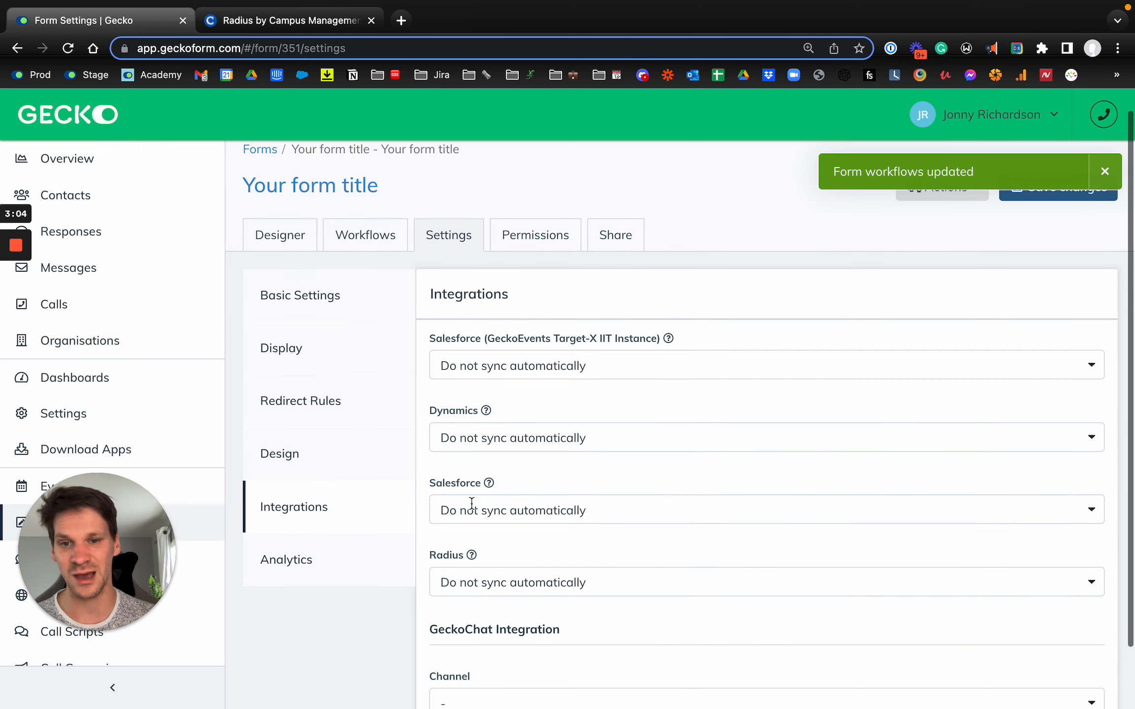
pyautogui.scroll(-1, 472, 502)
# Open the public version of the form from its designer and answer the first question with "I'm a student"
pyautogui.click(286, 213)
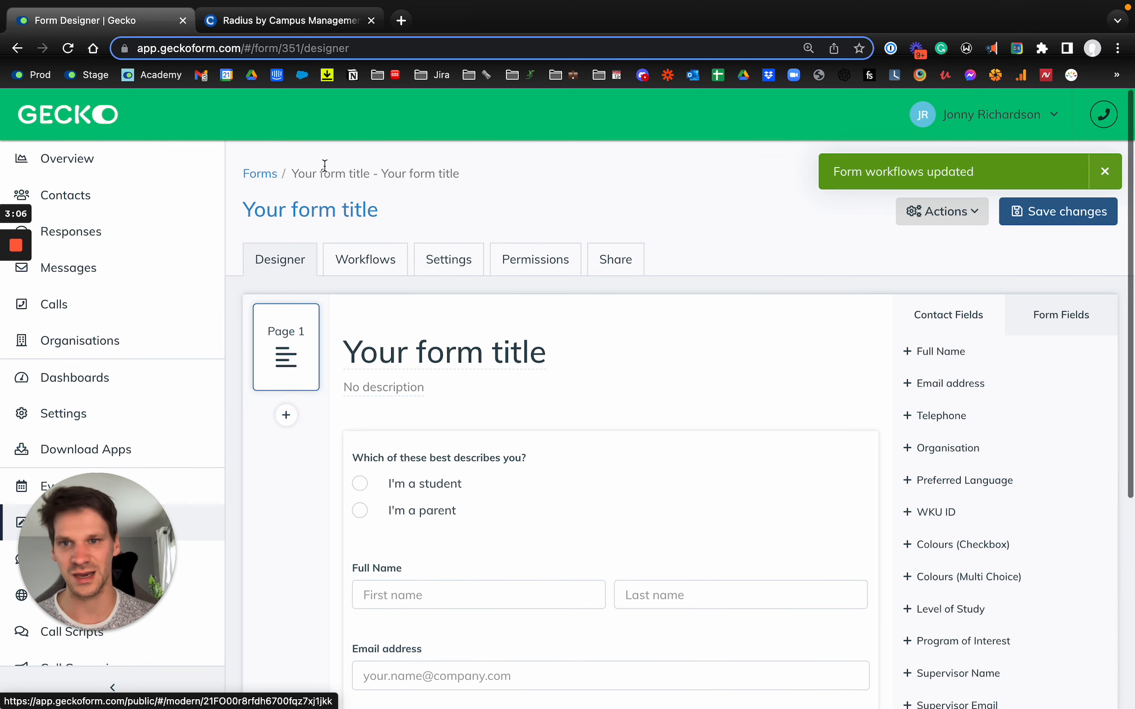
pyautogui.click(304, 217)
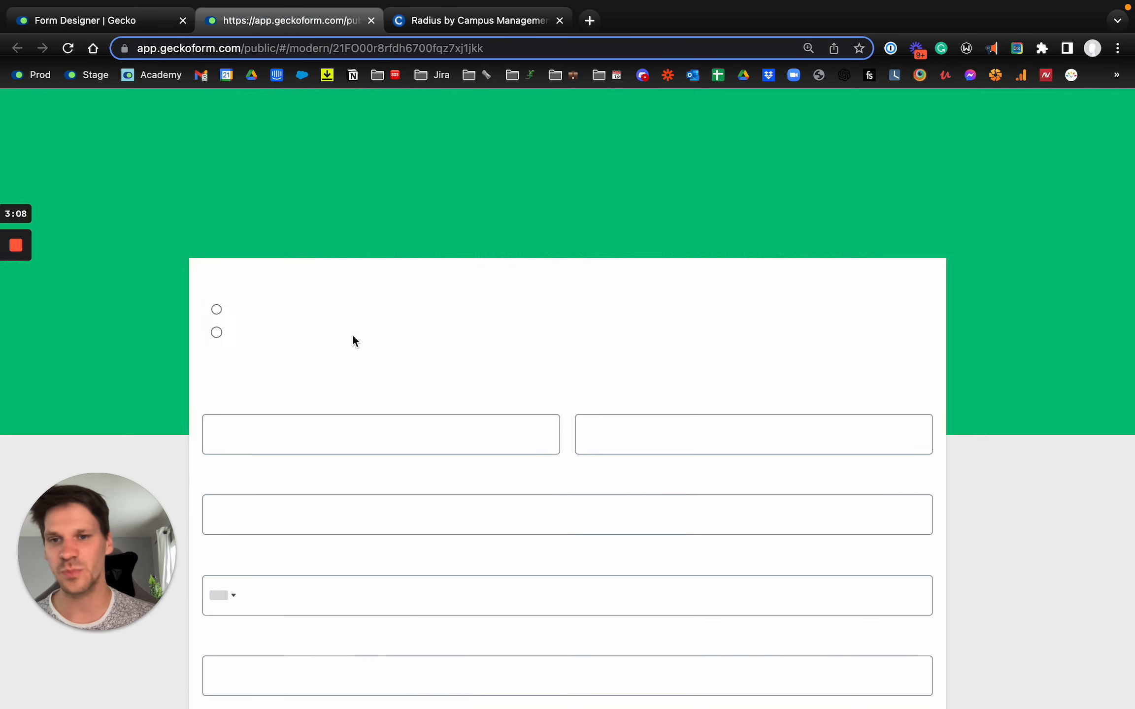
pyautogui.click(249, 351)
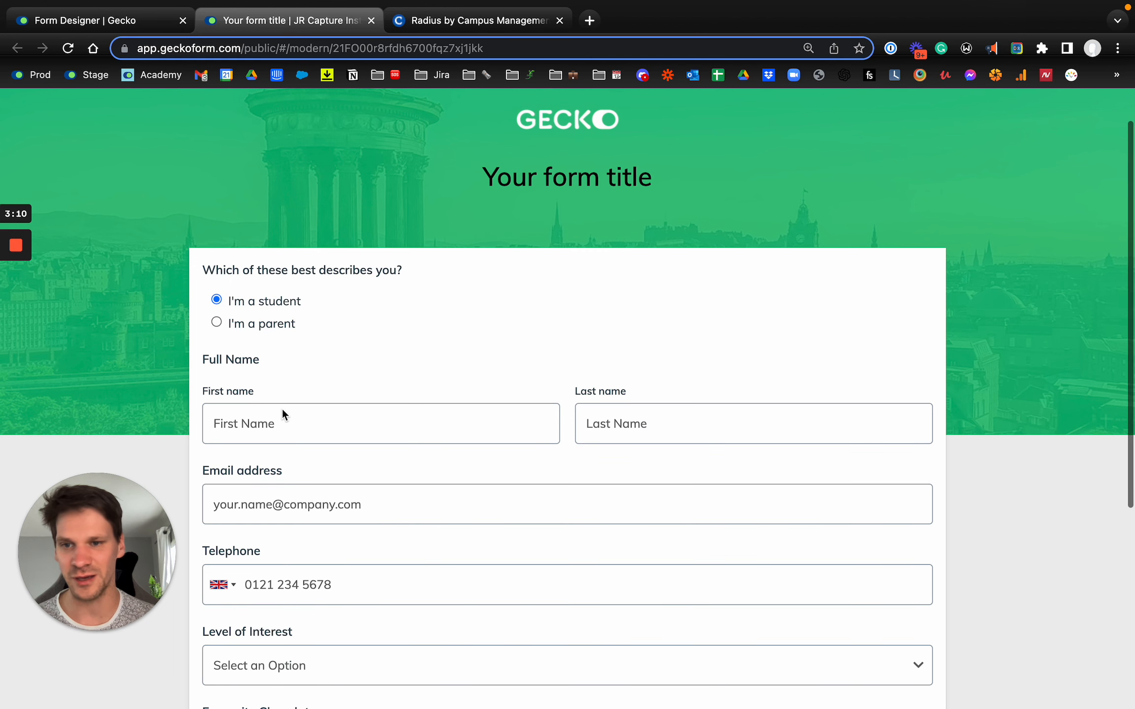
# Fill in the contact's first name, last name, email address and telephone number on the public form
pyautogui.click(289, 428)
pyautogui.press('Tab')
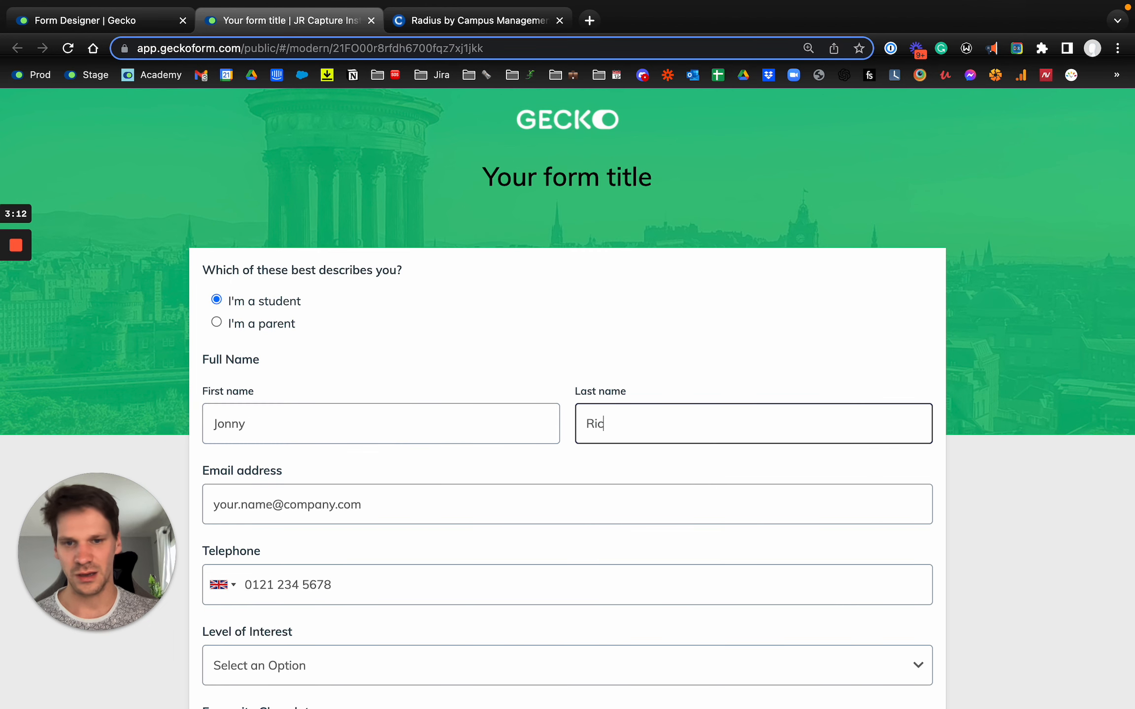
pyautogui.press('Tab')
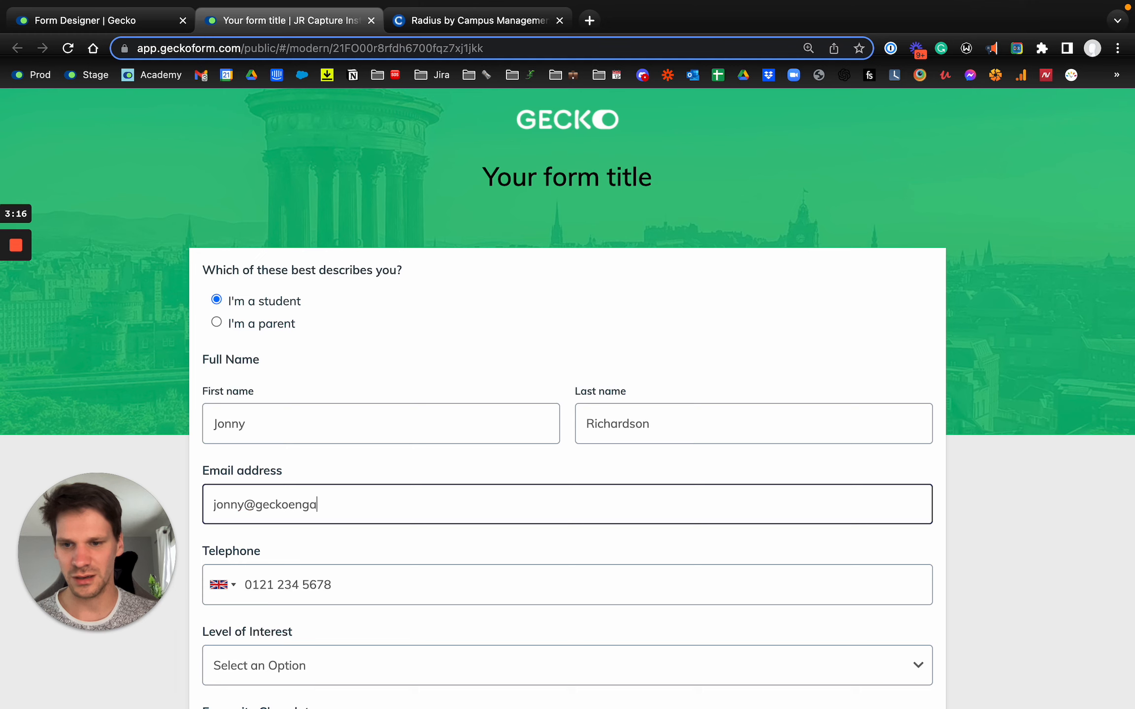
pyautogui.press('Tab')
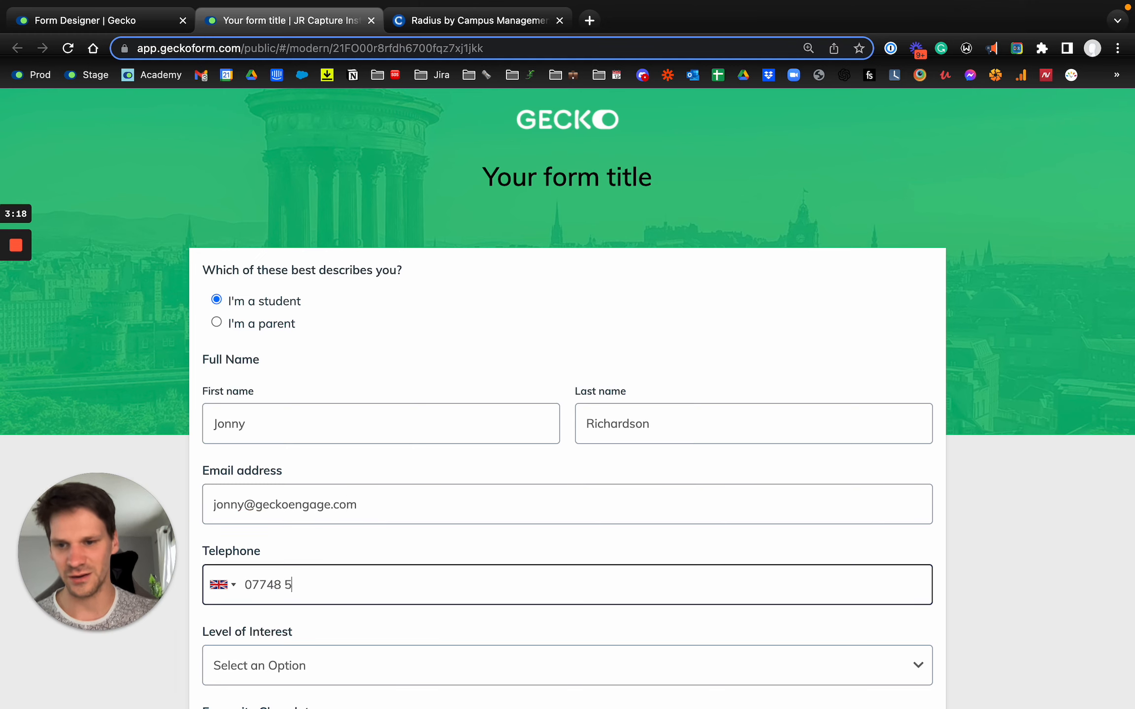
# Choose Summer Academy as Level of Interest and Terry's Chocolate Orange as Favourite Chocolate, and submit the form
pyautogui.scroll(-5, 499, 560)
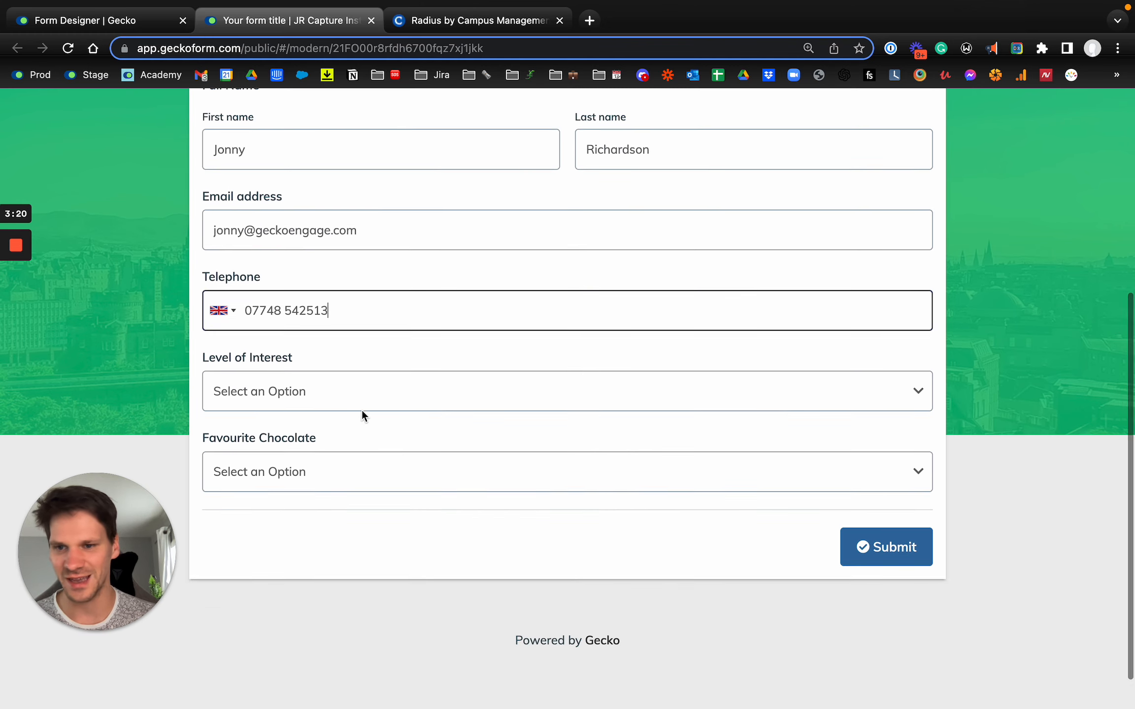
pyautogui.click(348, 406)
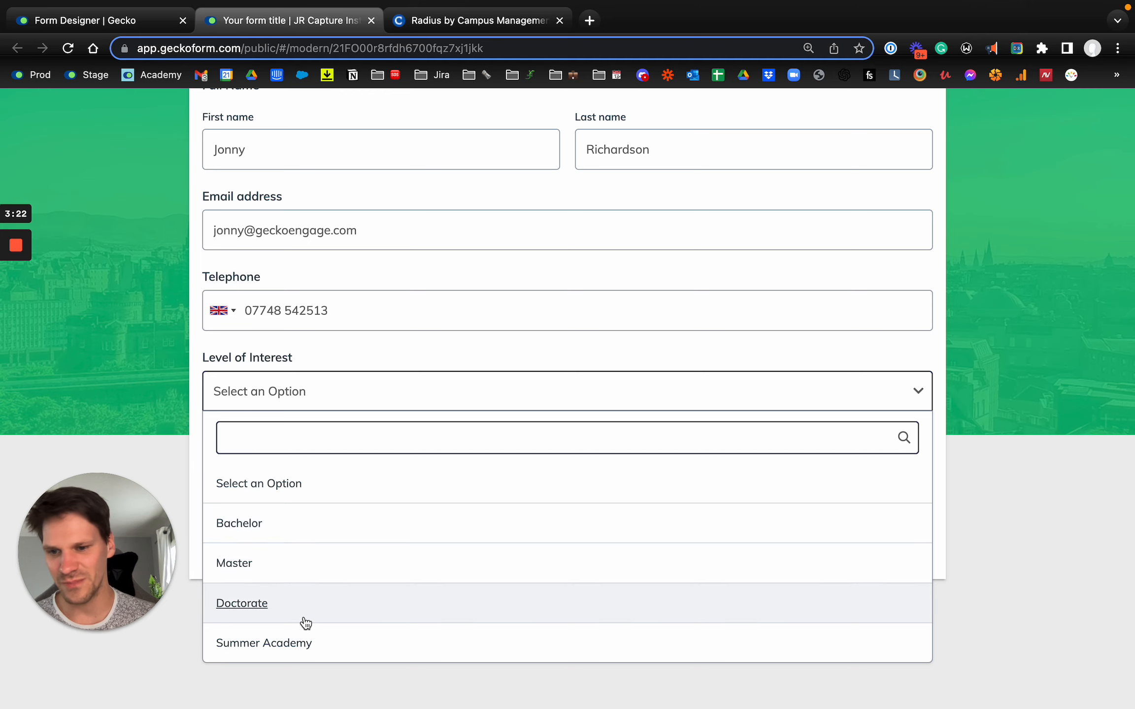
pyautogui.click(309, 643)
pyautogui.click(366, 489)
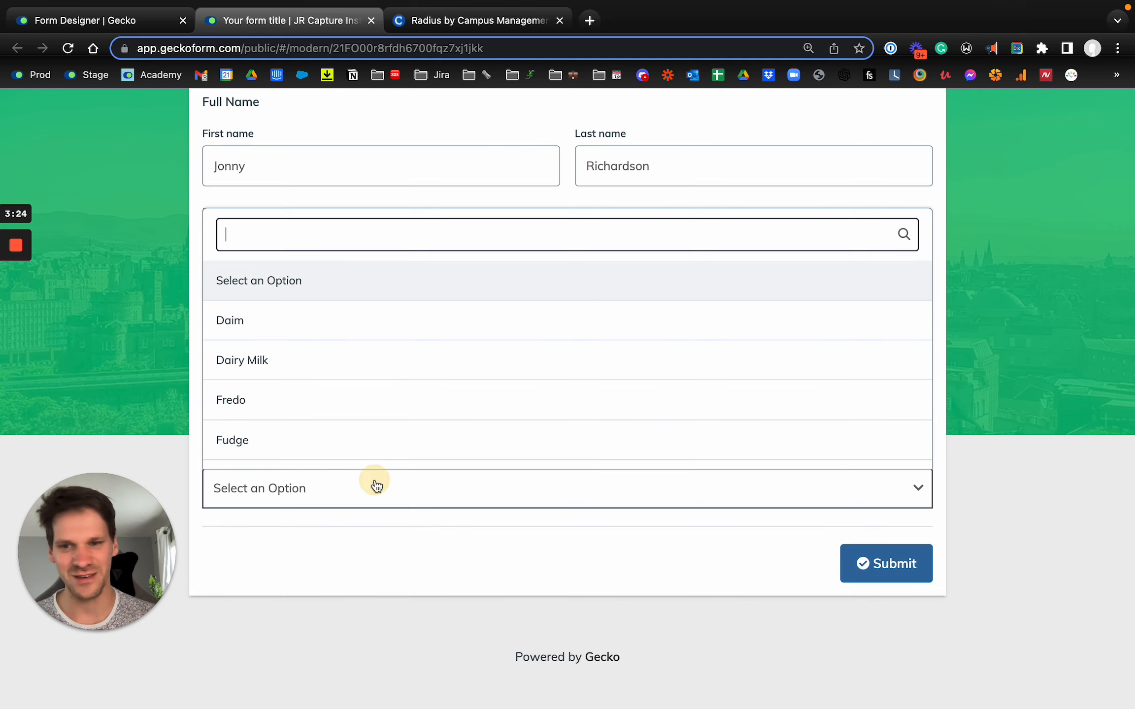
pyautogui.scroll(-3, 368, 398)
pyautogui.scroll(1, 371, 400)
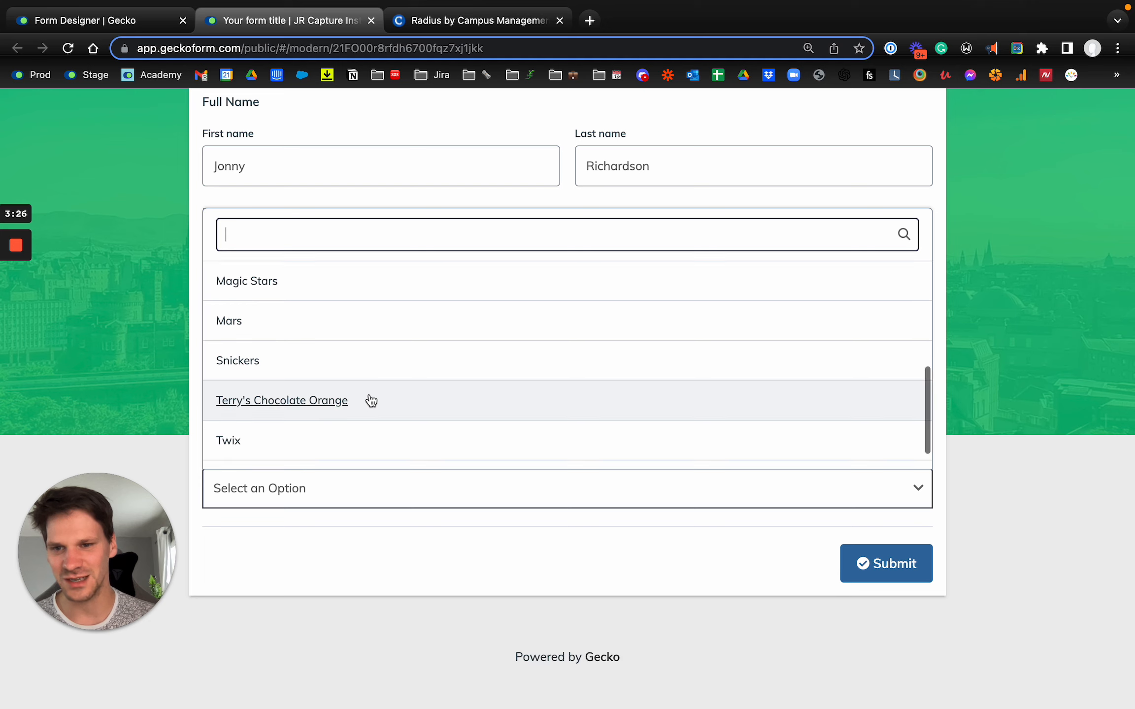
pyautogui.click(368, 398)
pyautogui.click(907, 569)
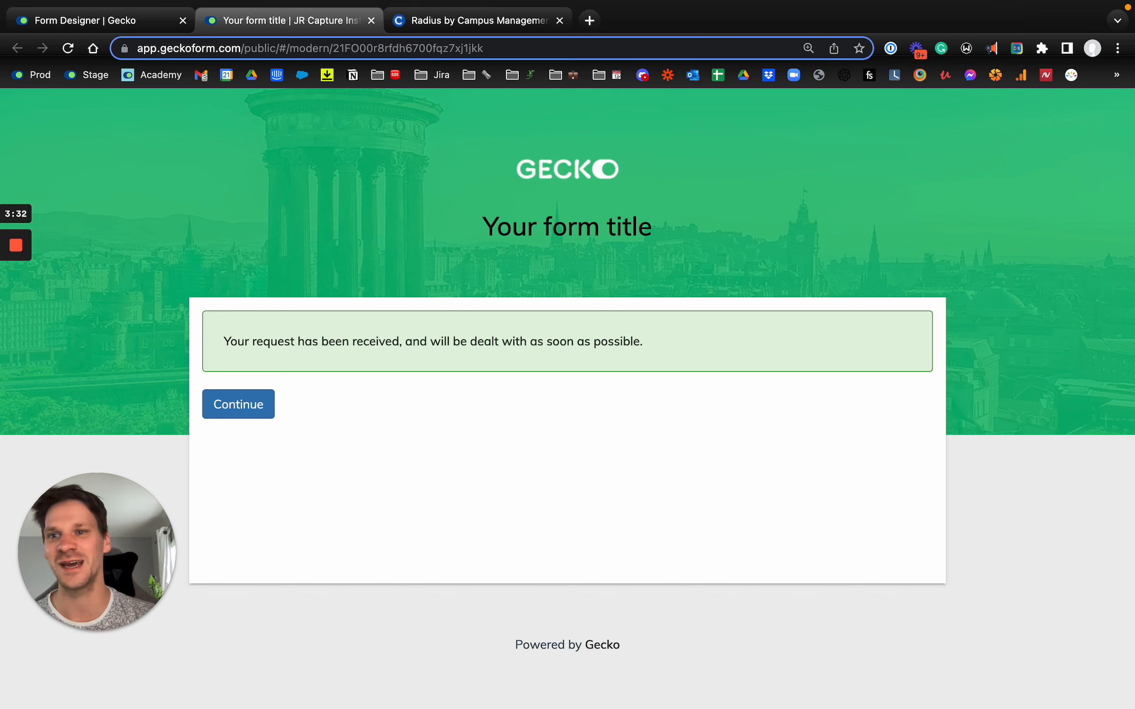
# Return to the form's designer, show its responses, and open the submitted response to check the captured information
pyautogui.click(88, 20)
pyautogui.click(942, 211)
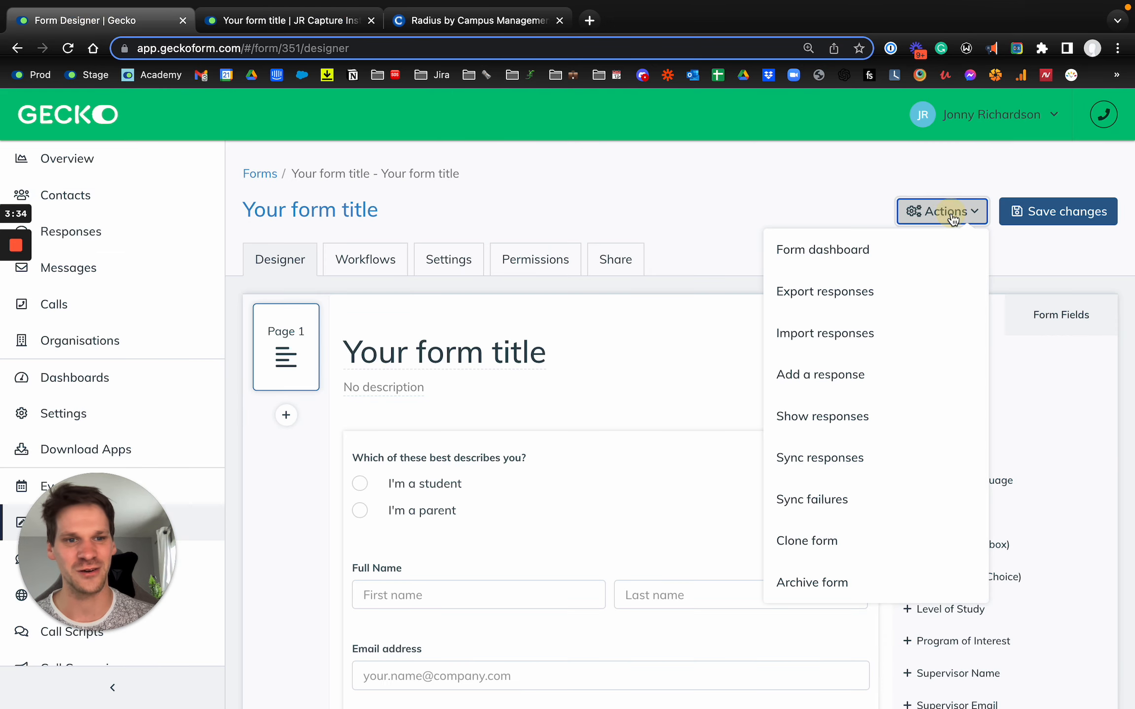
pyautogui.click(877, 417)
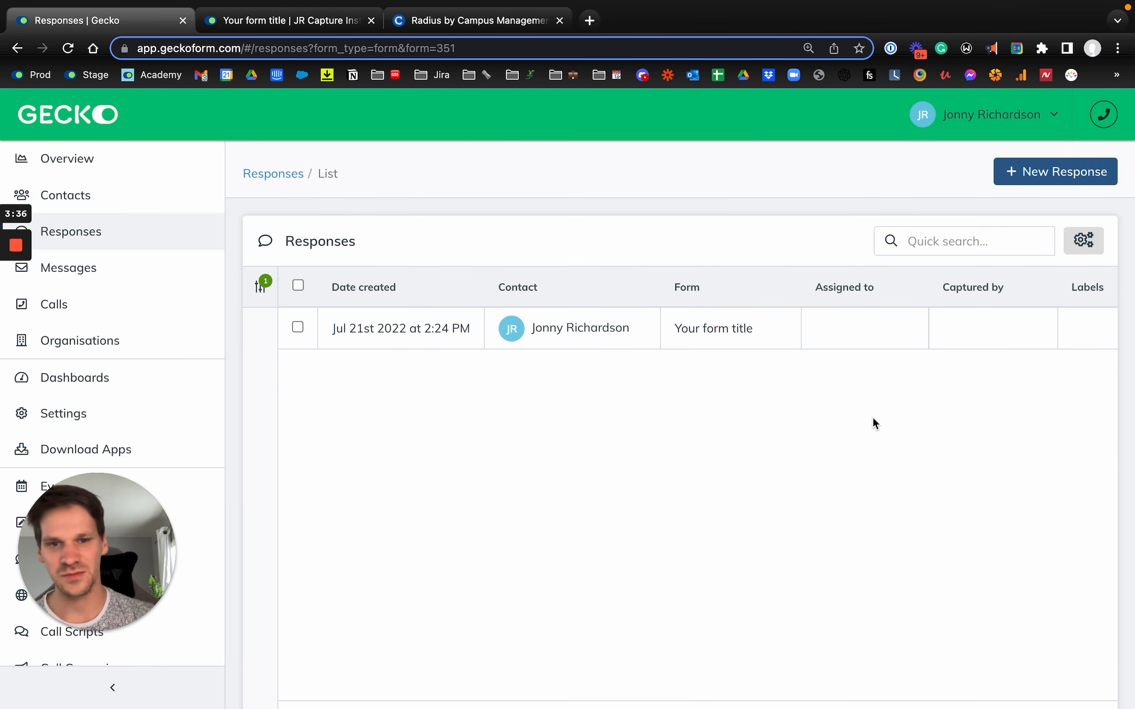
pyautogui.click(708, 332)
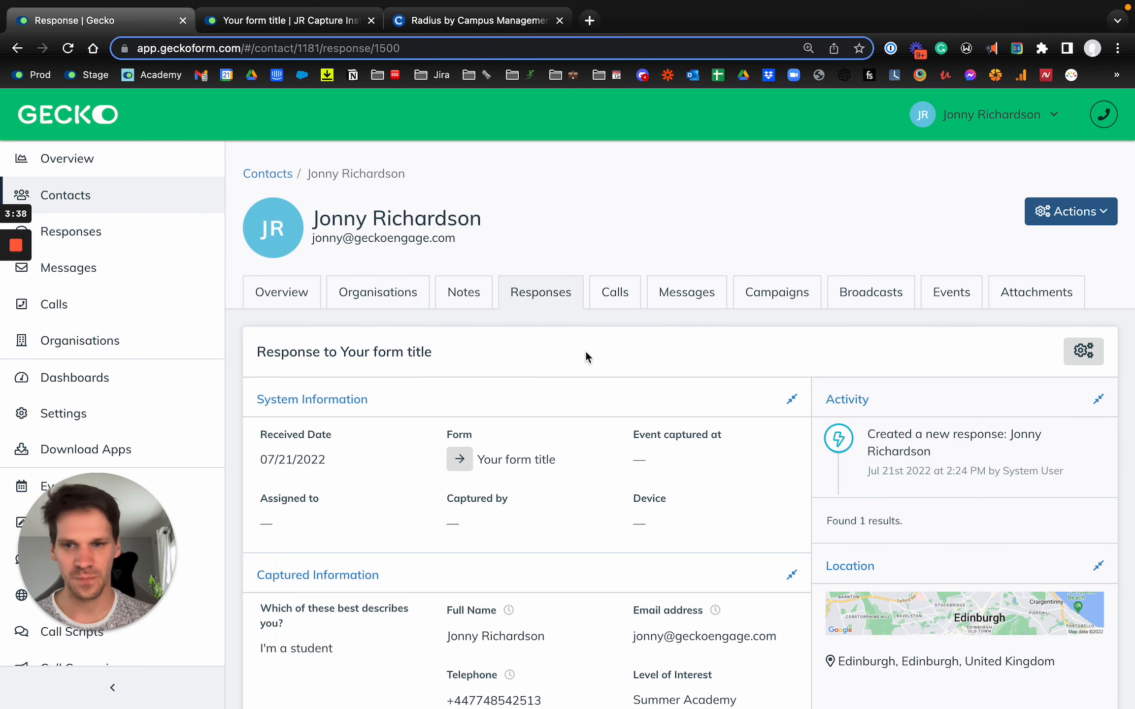
pyautogui.scroll(-1, 586, 356)
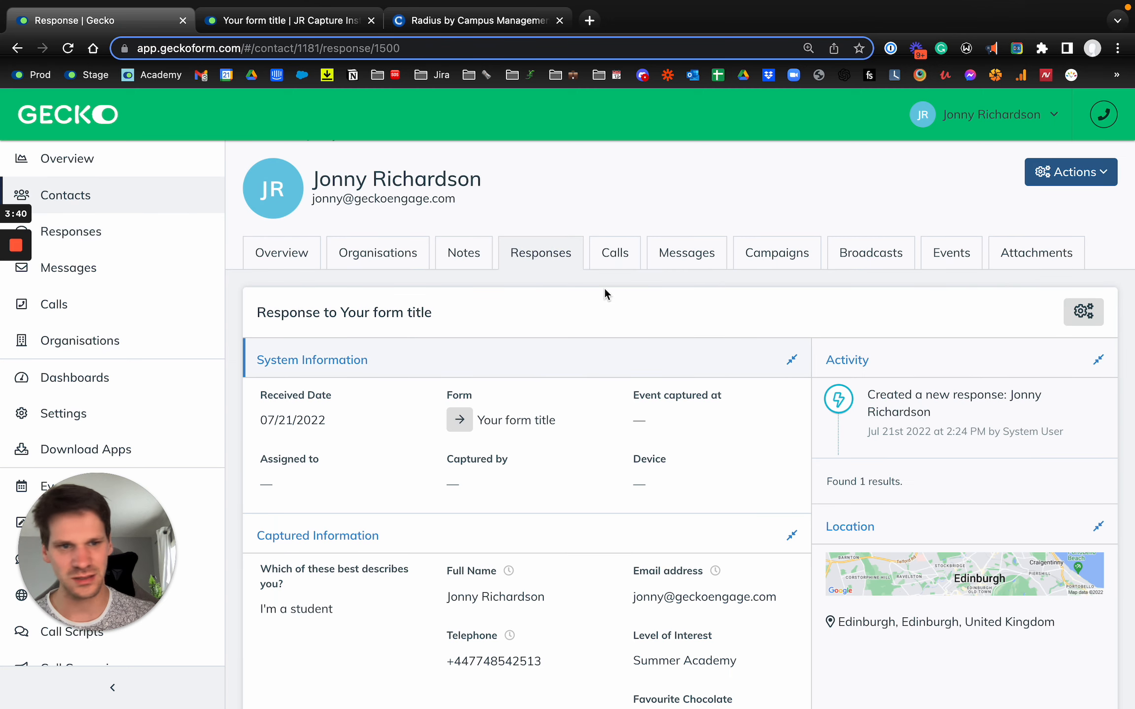
# Try to sync the open response to Radius manually through its response actions
pyautogui.click(1084, 311)
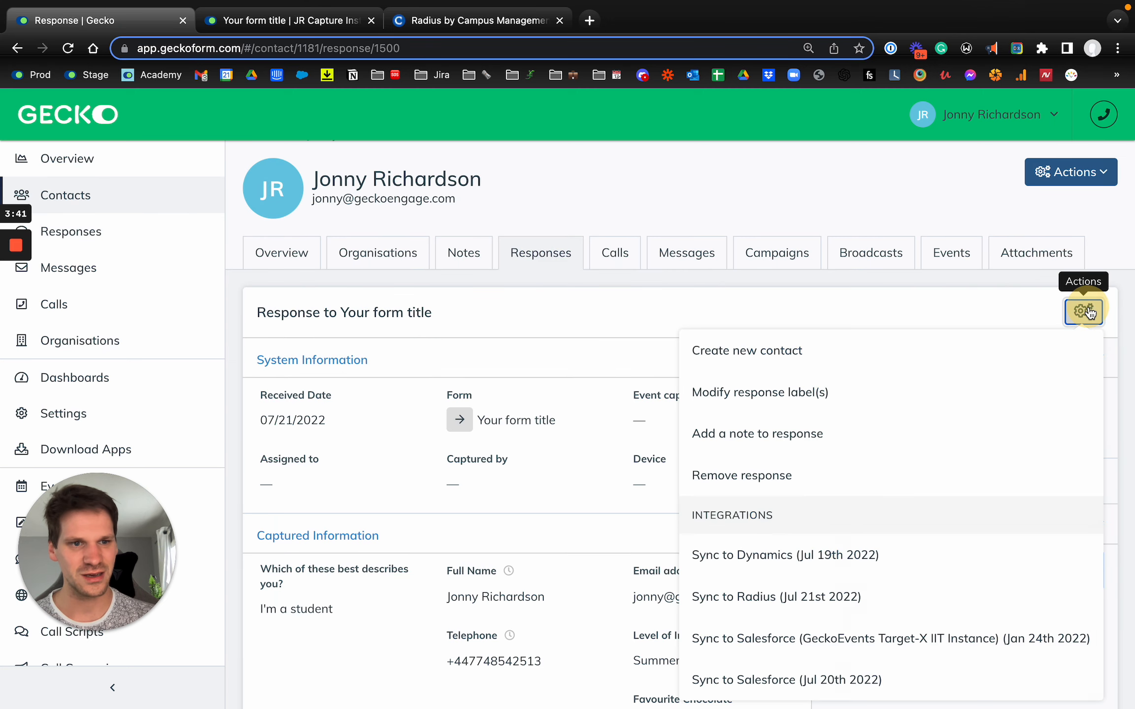
pyautogui.click(863, 624)
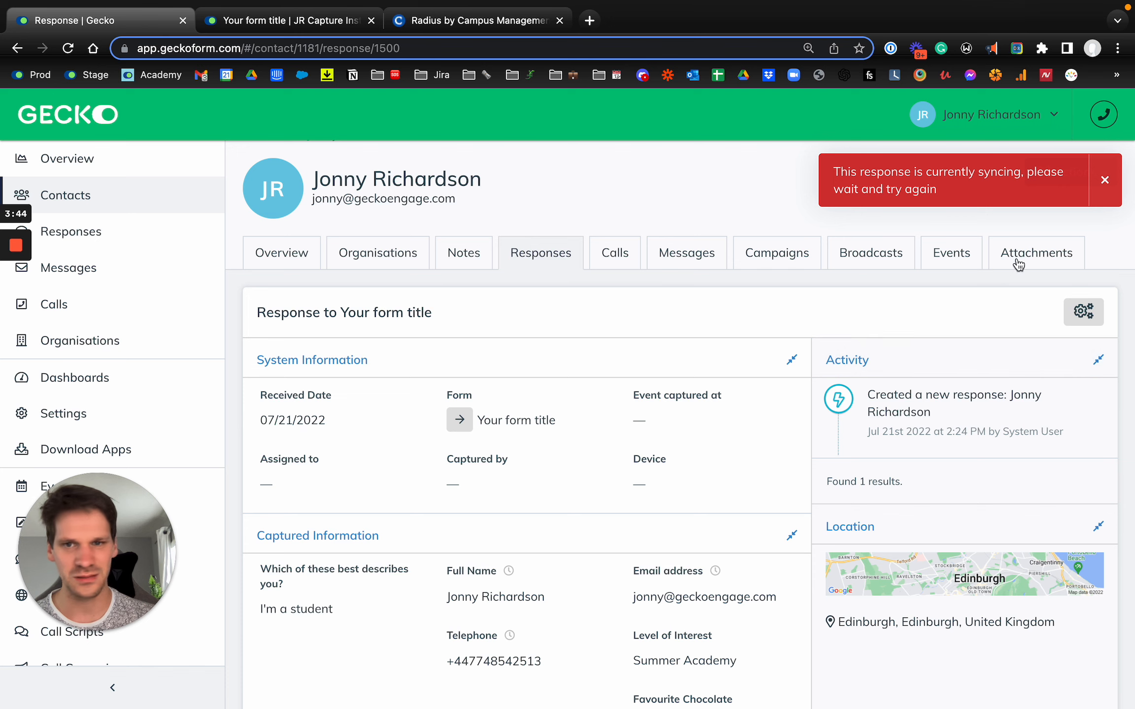
pyautogui.scroll(5, 1048, 246)
pyautogui.scroll(-5, 1049, 246)
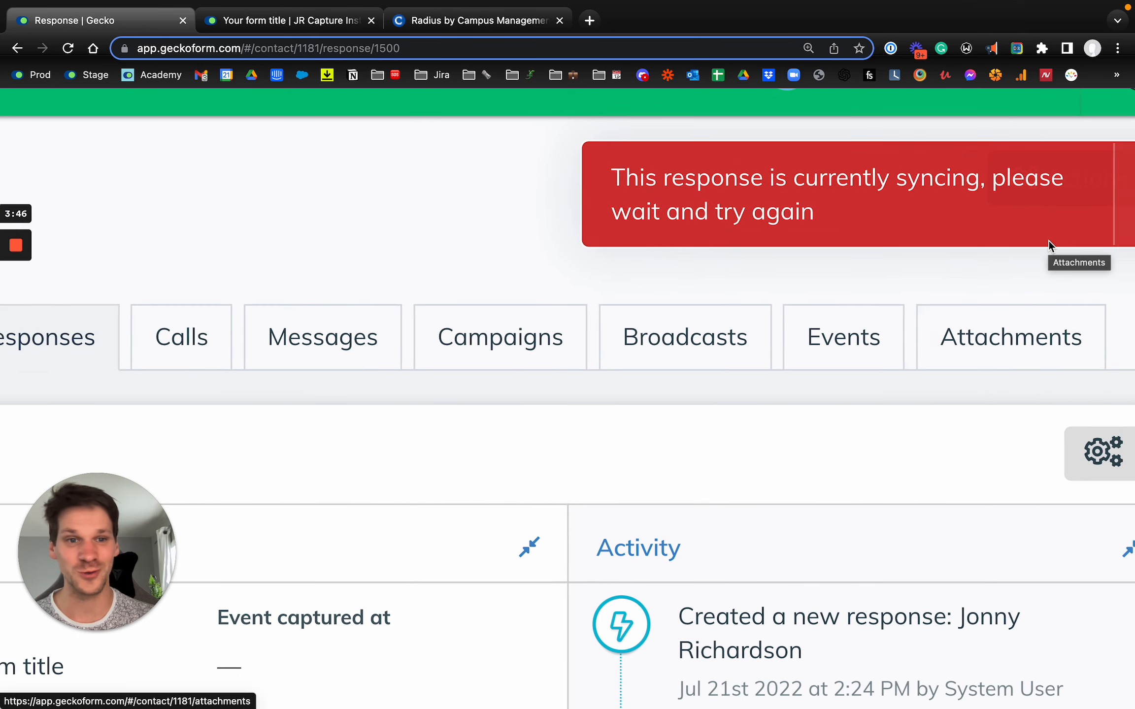
# Check the open response's activity log for the Radius contact update entry and its ID, alongside the captured information
pyautogui.moveTo(5, 352)
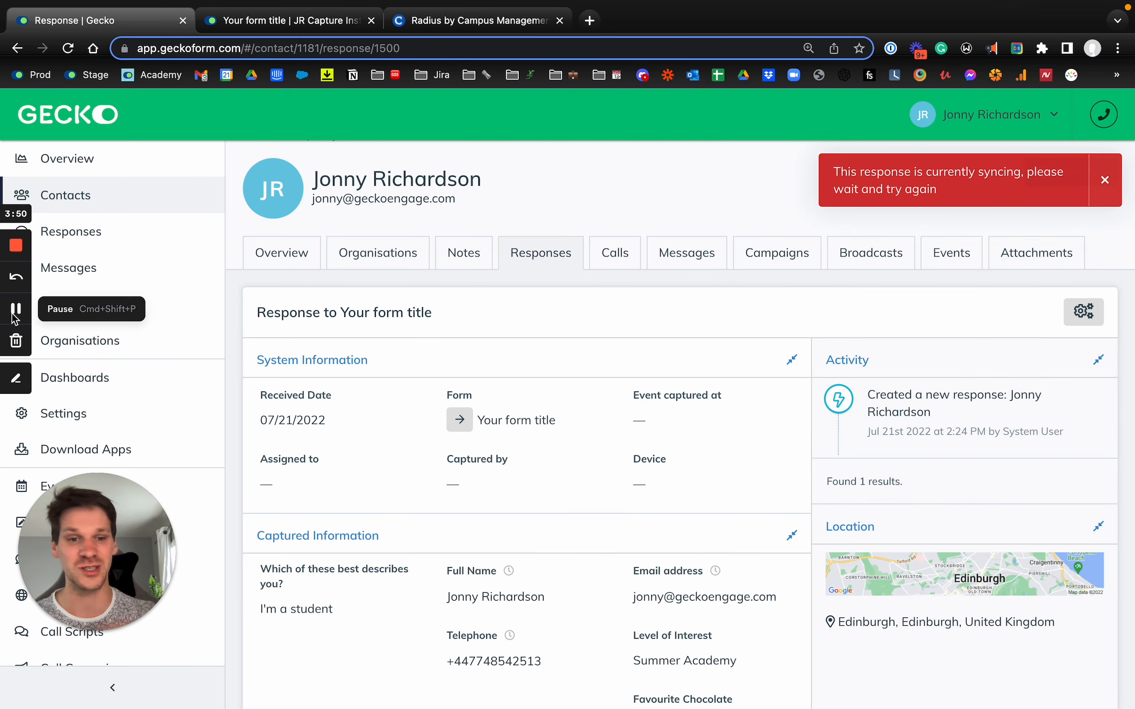
pyautogui.scroll(-2, 337, 479)
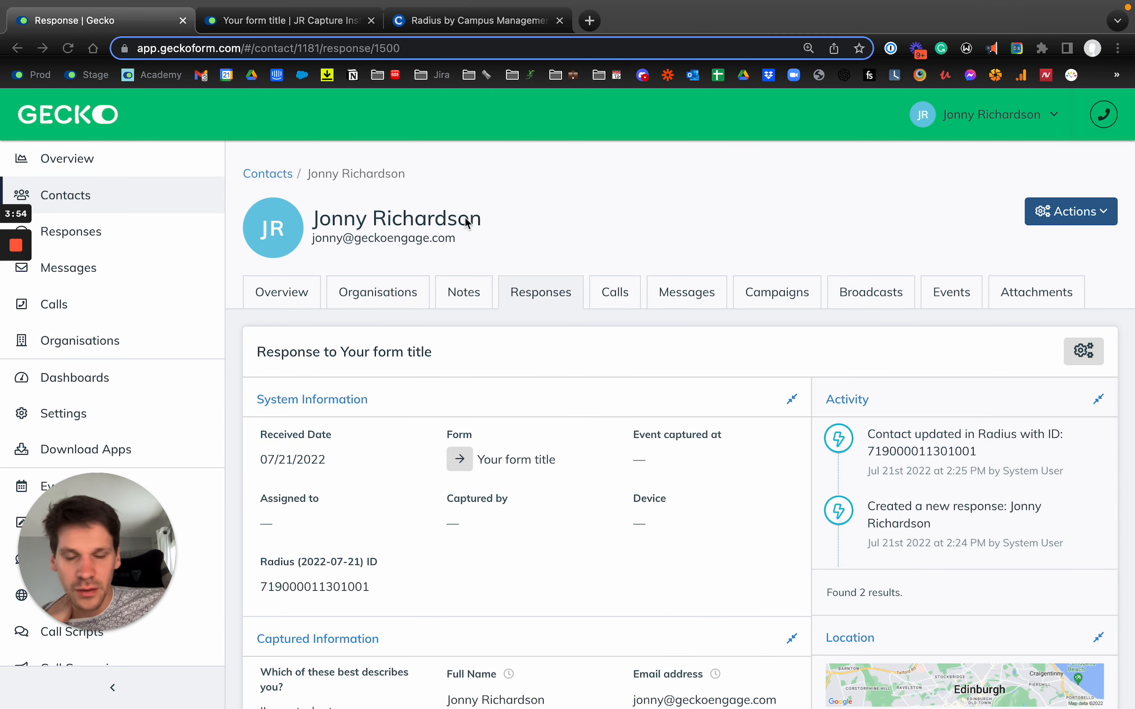
pyautogui.click(467, 217)
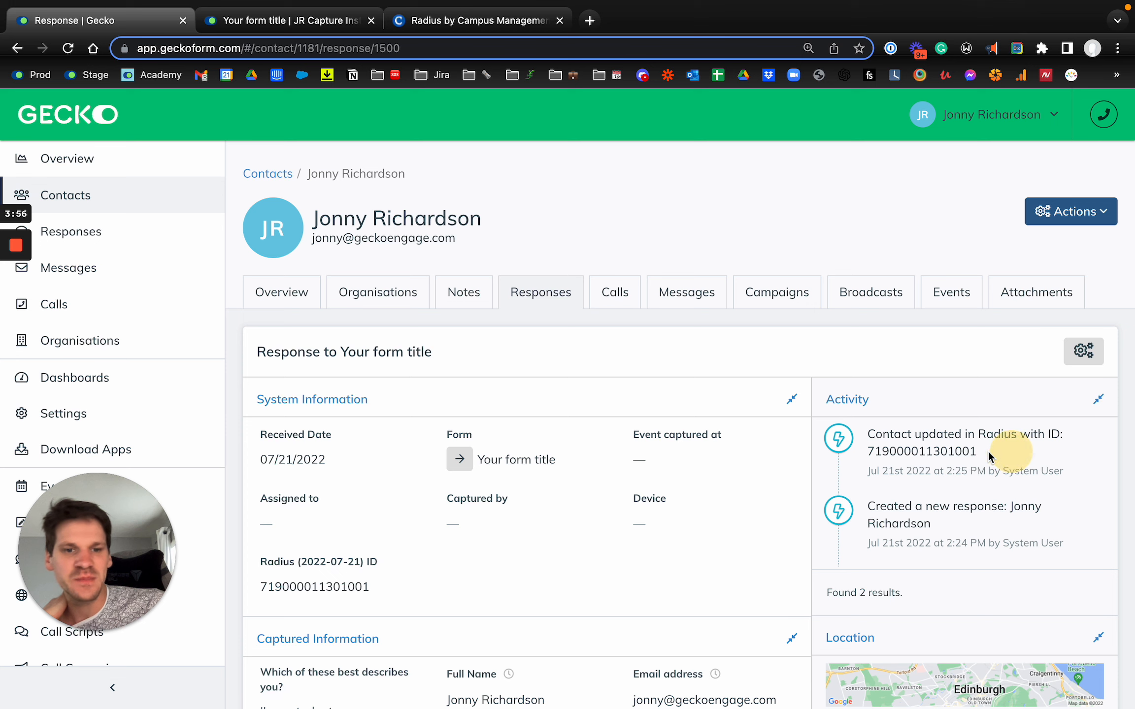
pyautogui.moveTo(1011, 451); pyautogui.dragTo(831, 443)
pyautogui.scroll(-4, 649, 416)
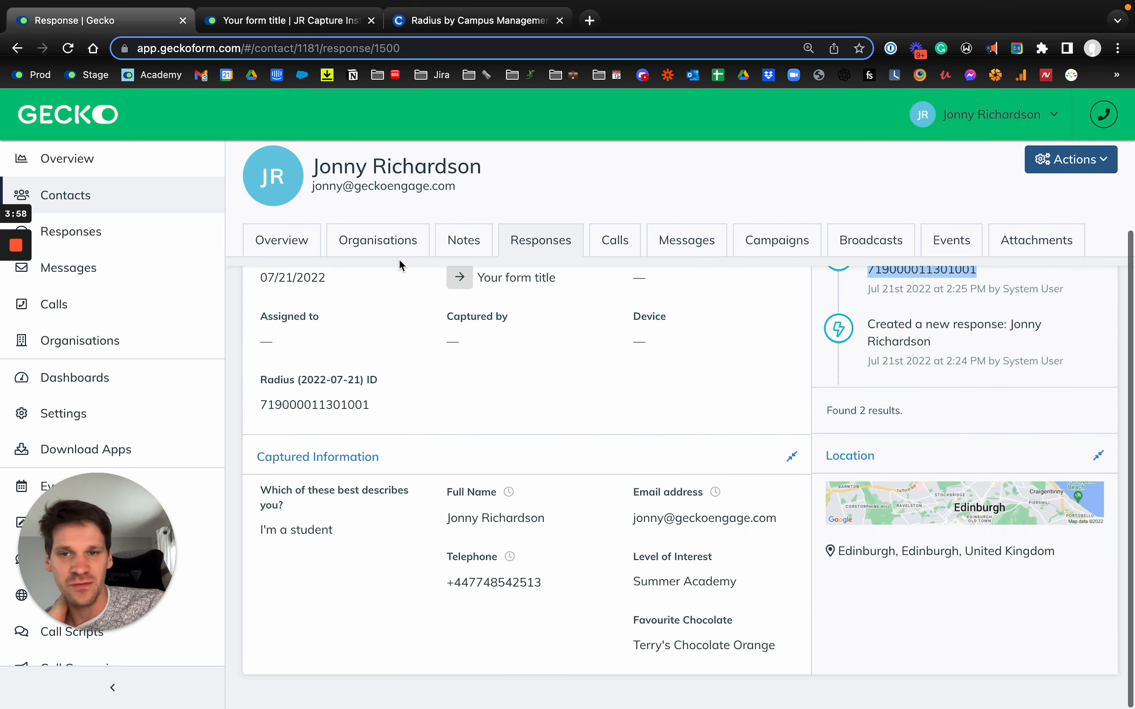
pyautogui.scroll(1, 900, 324)
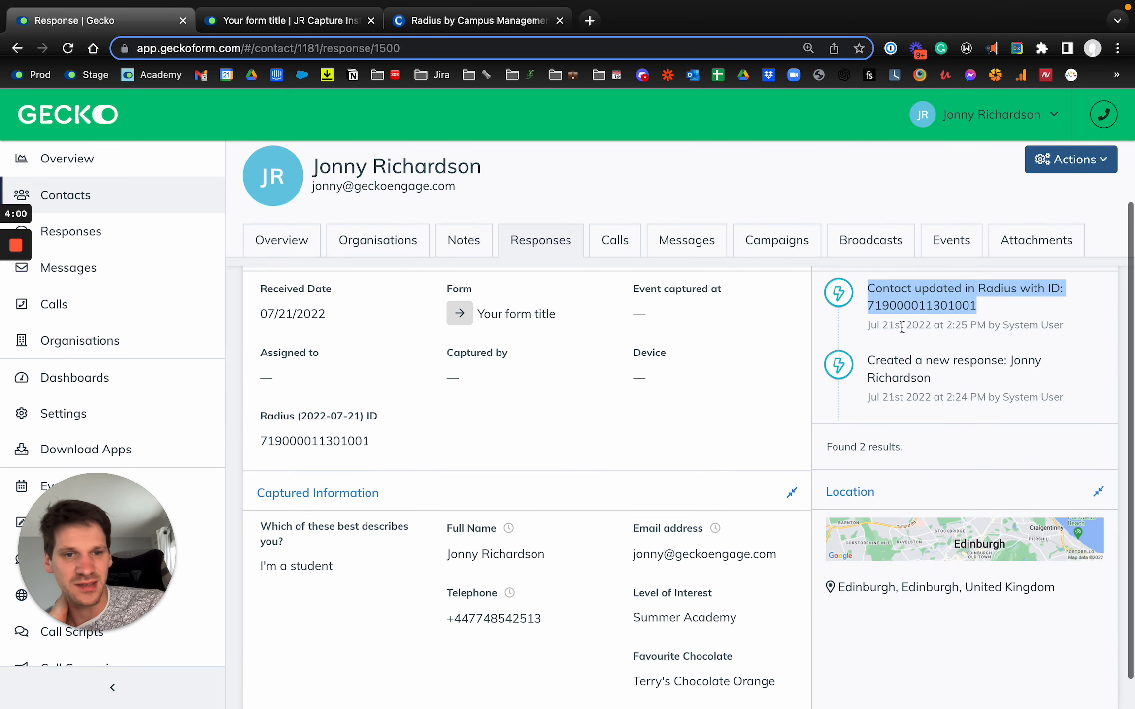
pyautogui.doubleClick(902, 305)
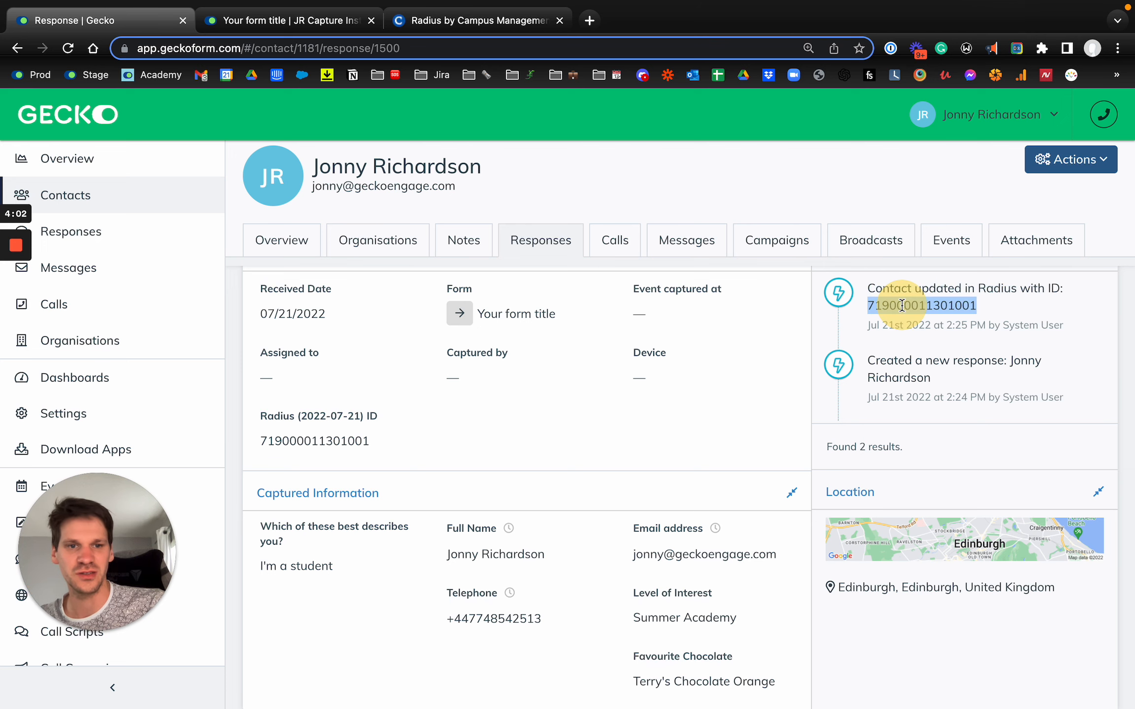
# Switch to Radius, reload the contact's record, dismiss the patch announcement, and leave edit mode without saving
pyautogui.click(414, 28)
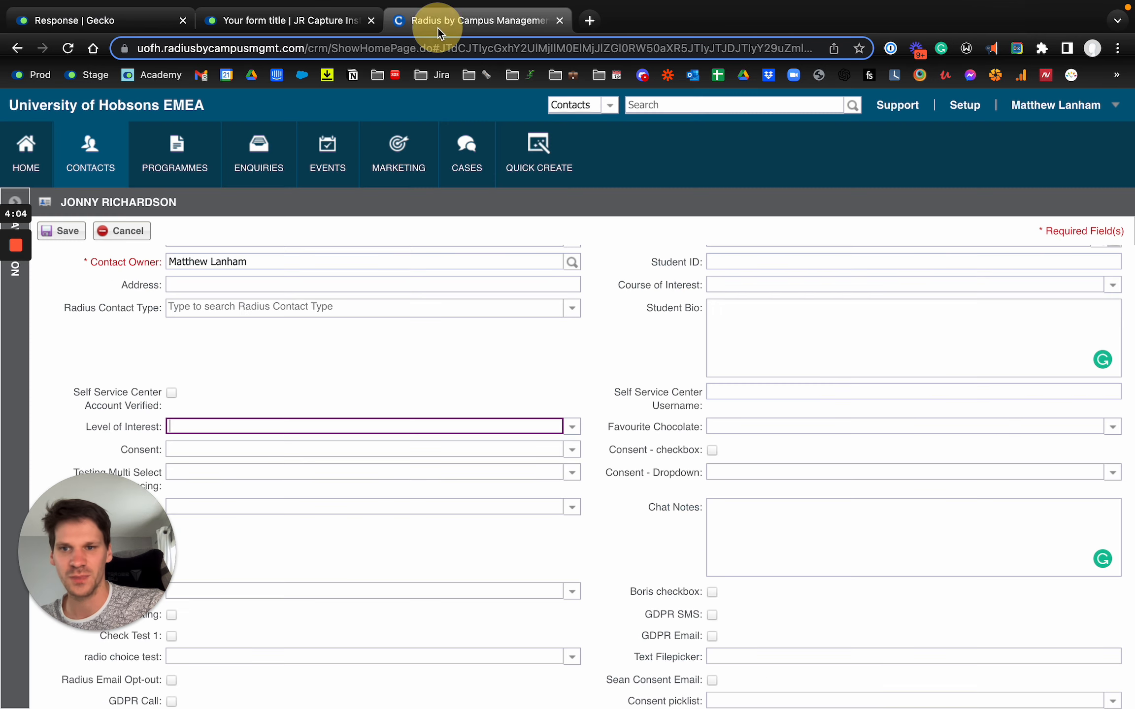
pyautogui.click(216, 232)
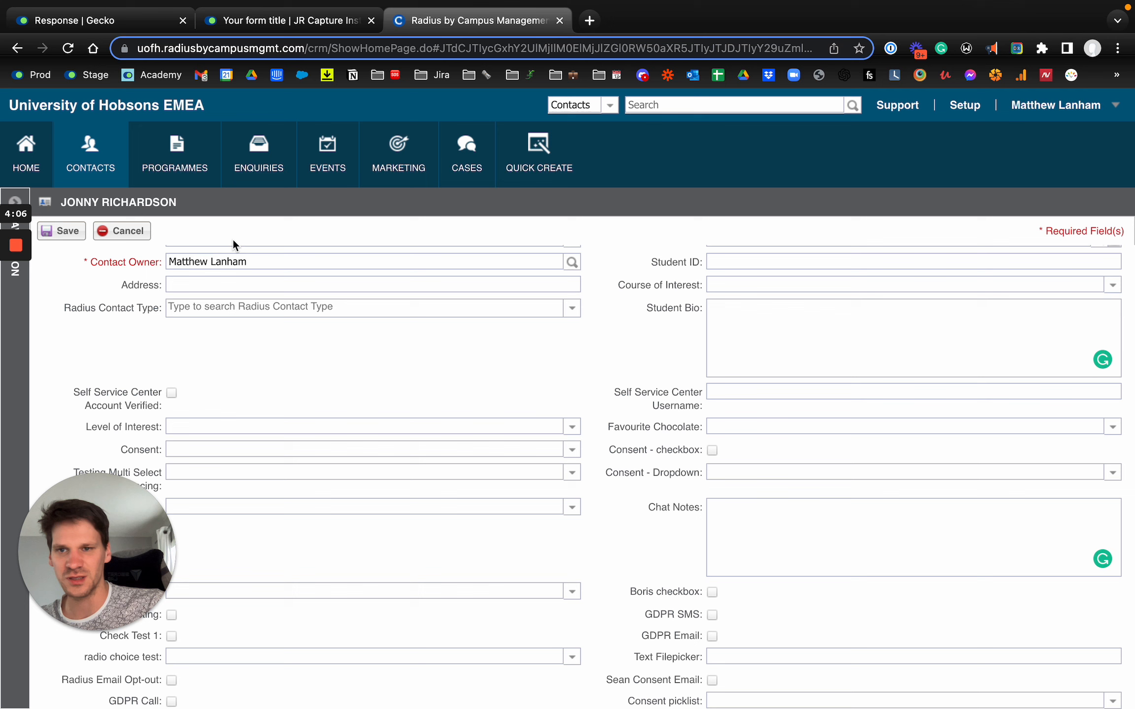
pyautogui.press('super+r')
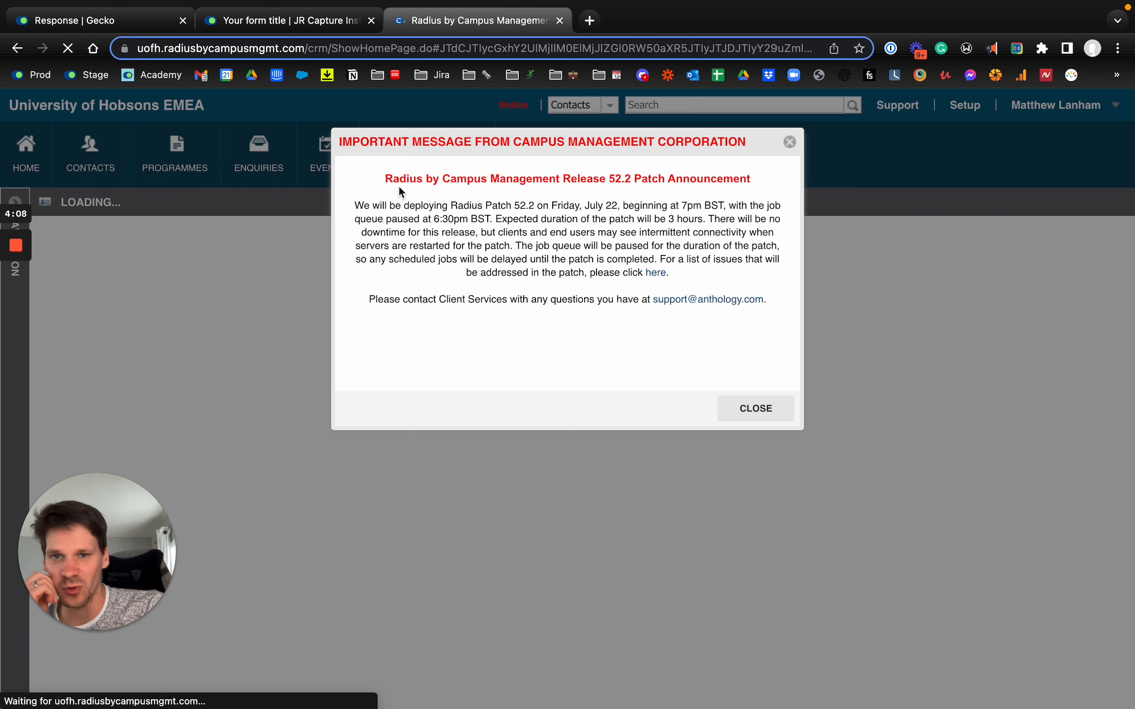
pyautogui.click(741, 410)
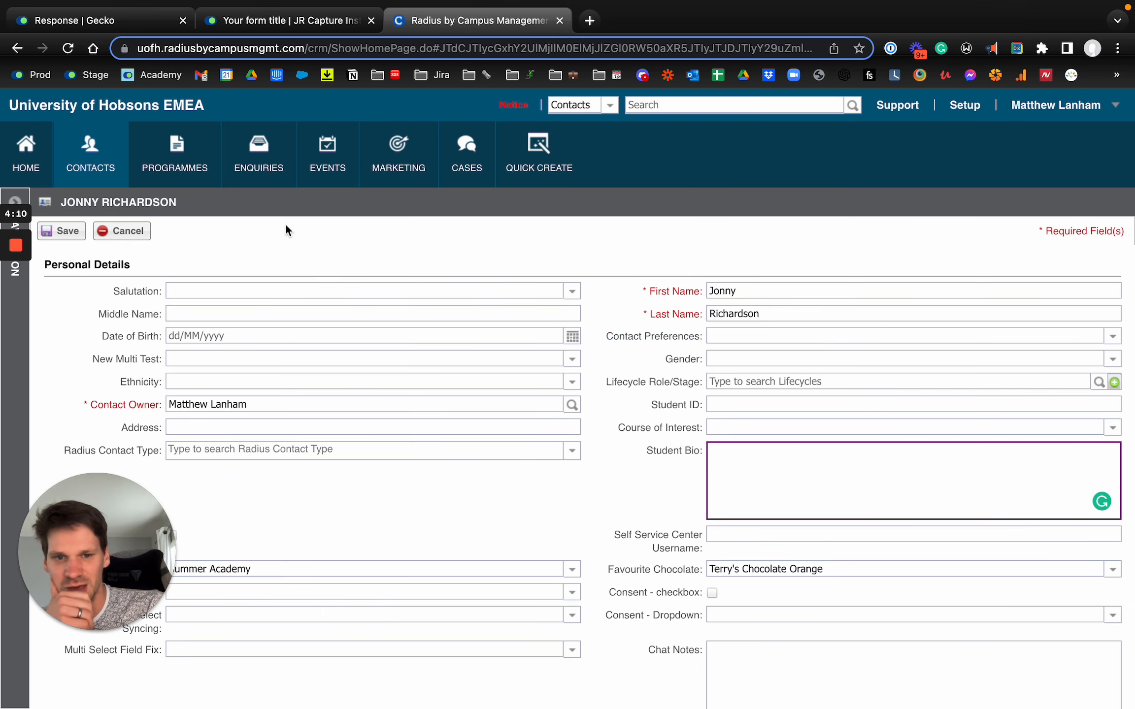
pyautogui.click(68, 48)
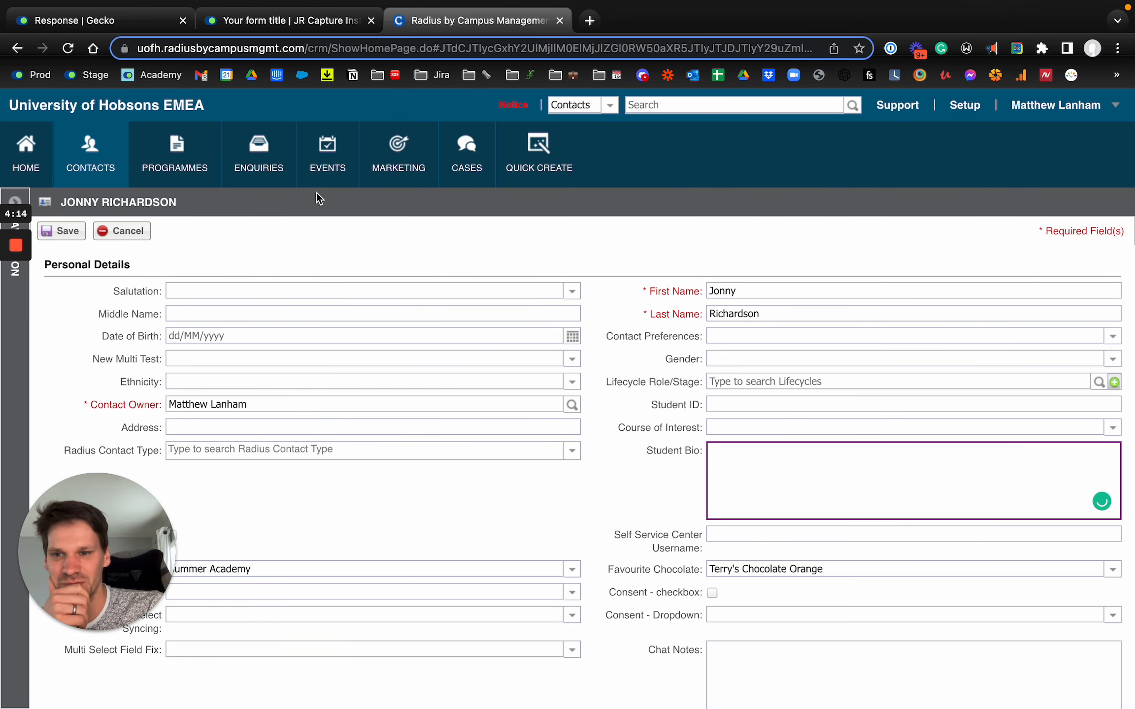
pyautogui.click(122, 231)
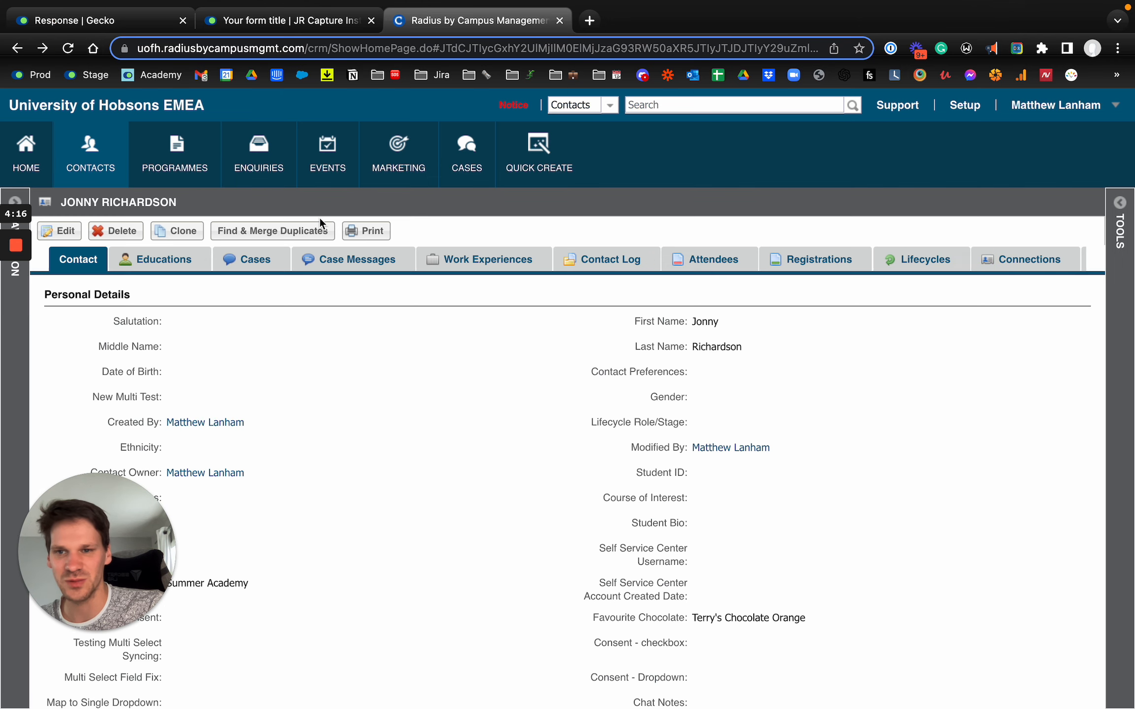
pyautogui.click(322, 226)
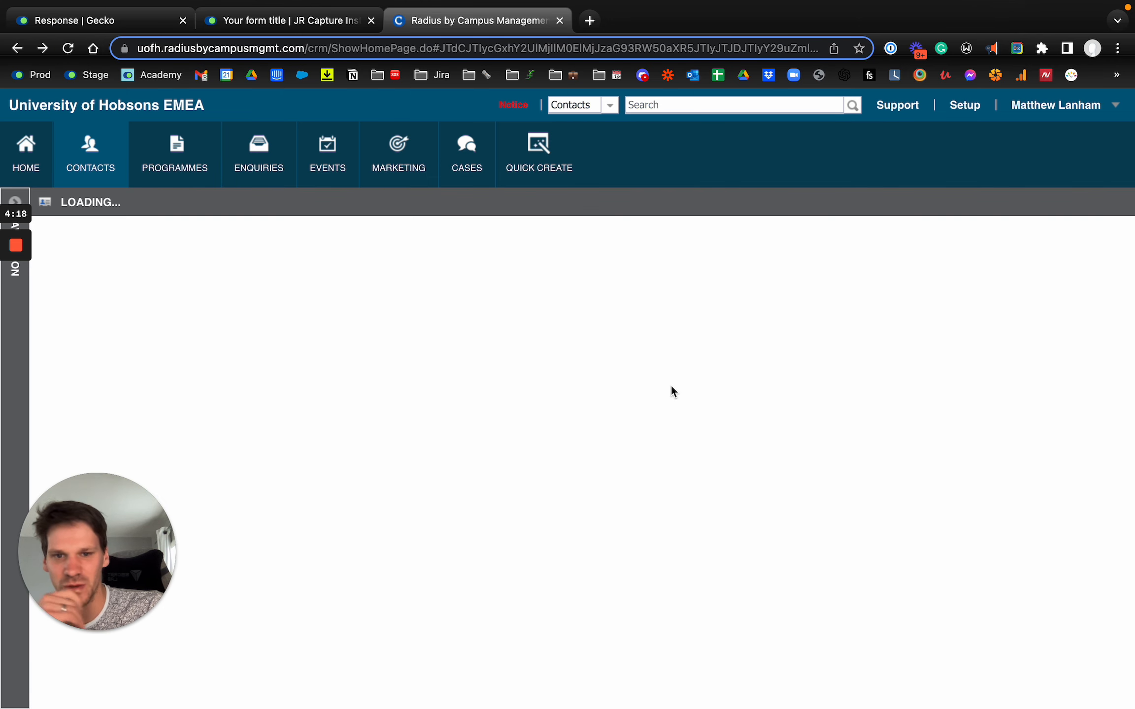
# Review the Radius contact's personal details, comparing Level of Interest and Favourite Chocolate with the submitted Gecko response
pyautogui.scroll(-3, 705, 405)
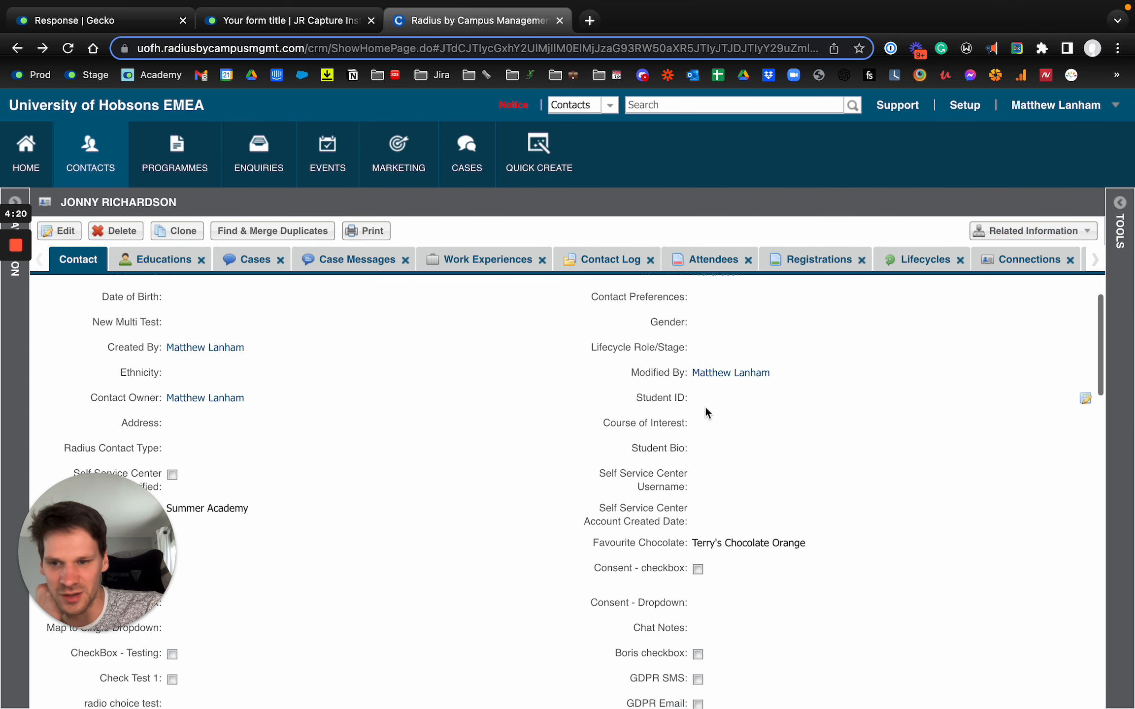
pyautogui.scroll(2, 705, 409)
pyautogui.scroll(-2, 714, 397)
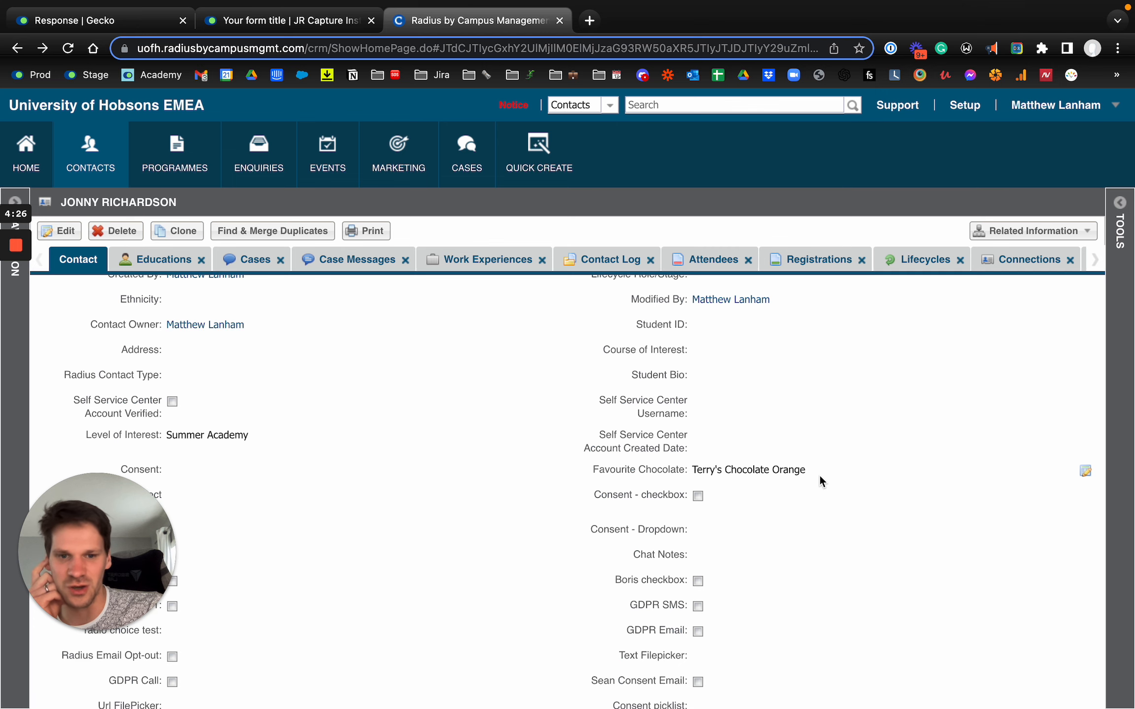
pyautogui.scroll(3, 819, 474)
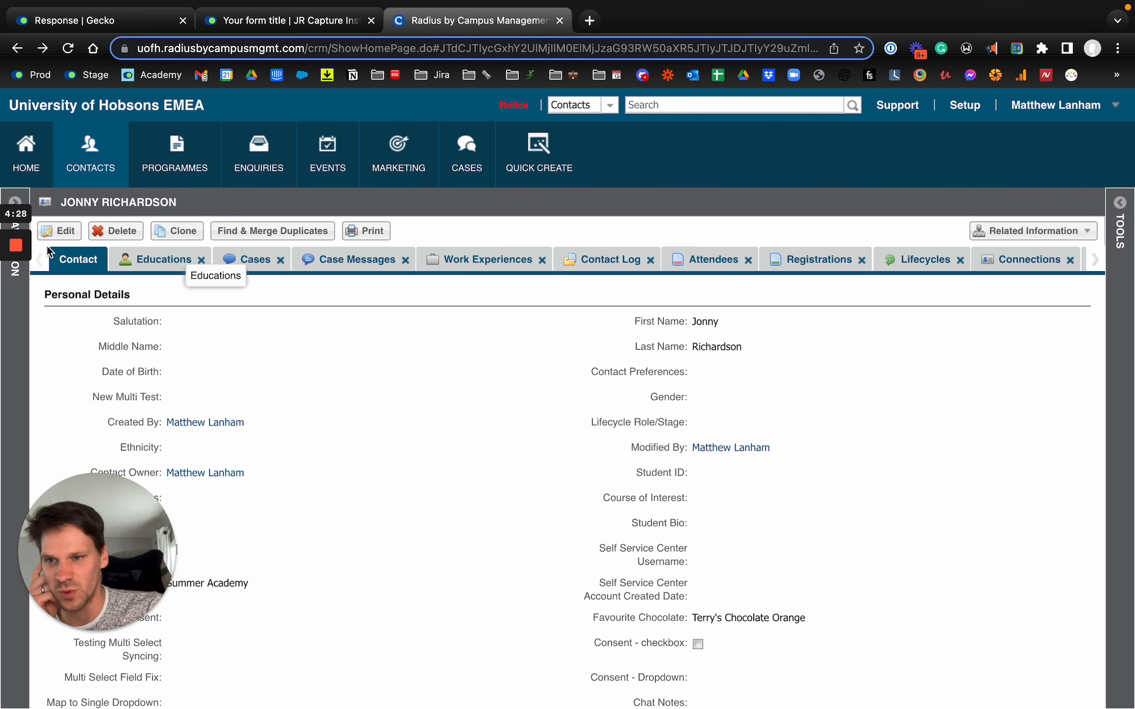
pyautogui.click(98, 23)
pyautogui.click(472, 21)
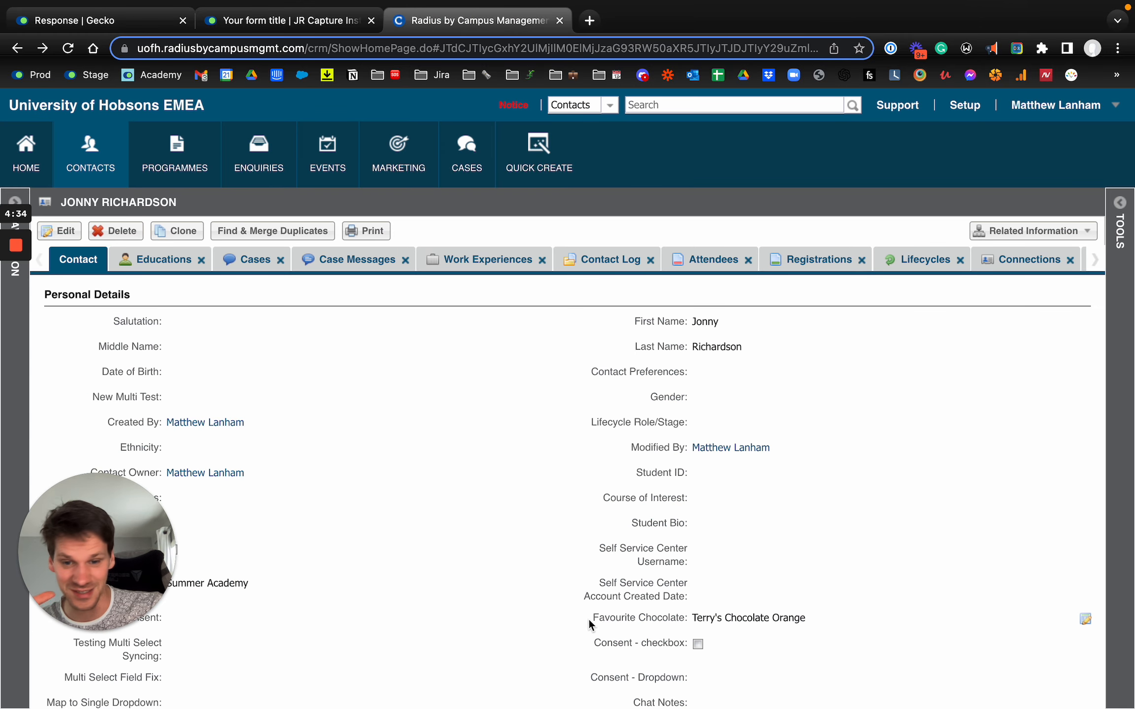
pyautogui.scroll(-5, 472, 467)
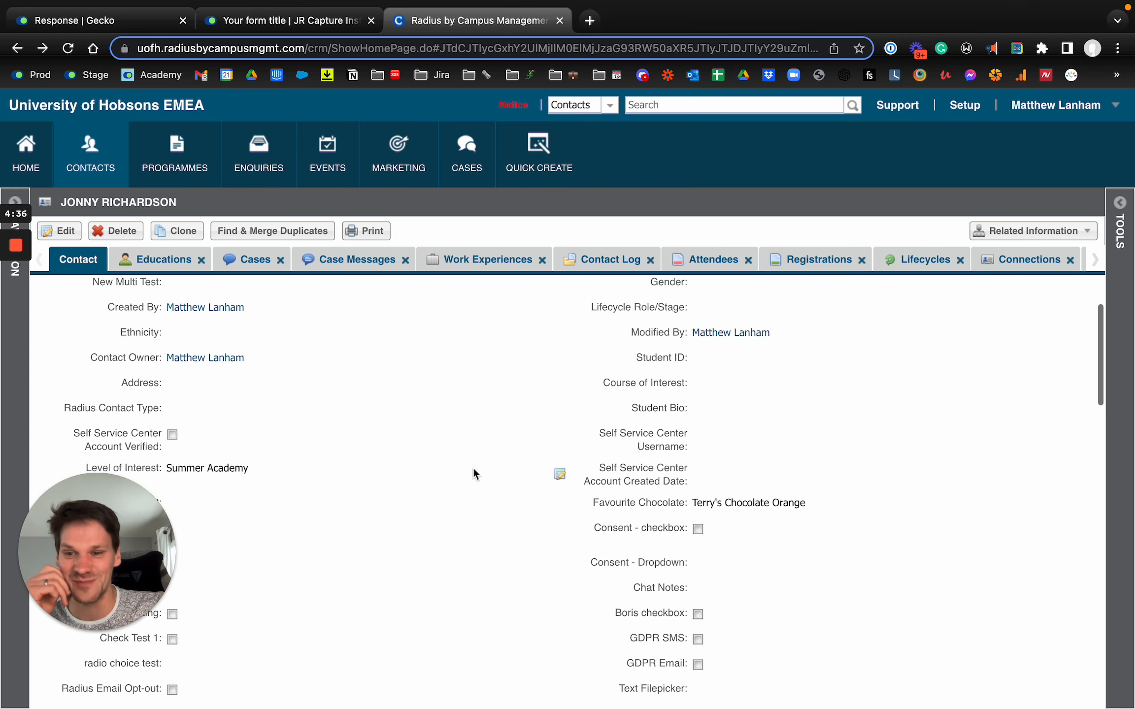